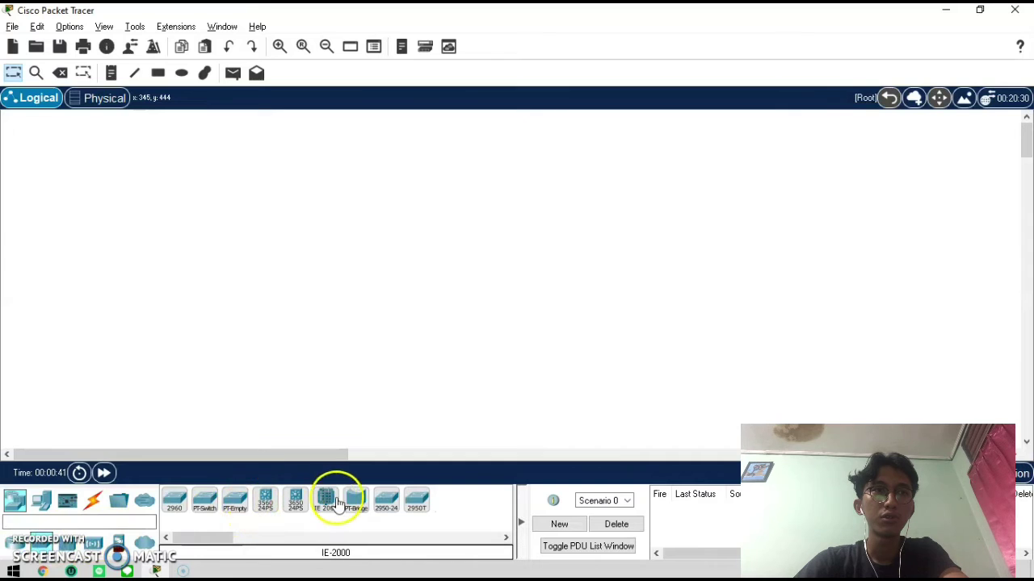
Place a 2950-24 switch in the workspace and add two servers above it, one on each side.
click(387, 499)
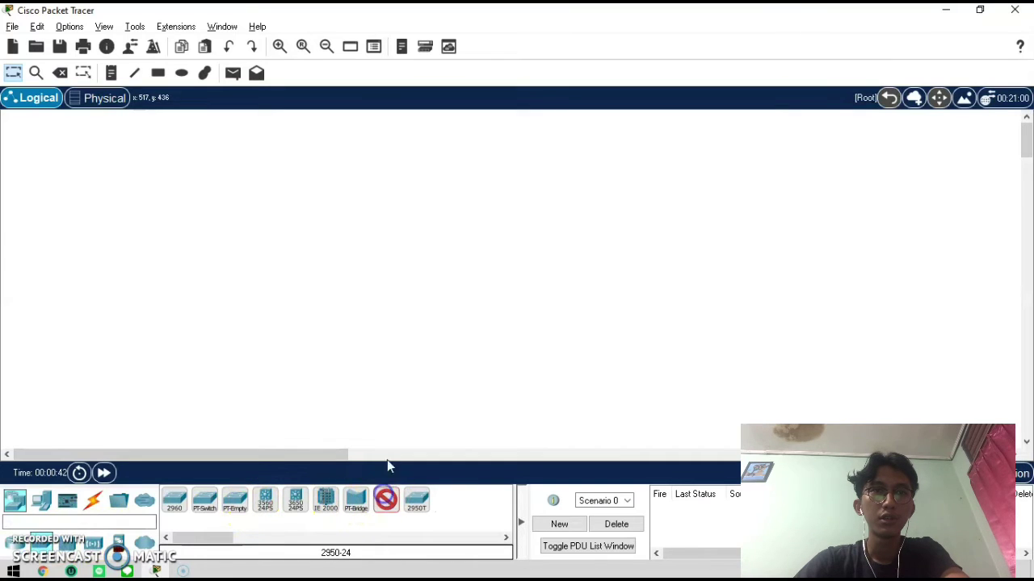
click(369, 234)
click(41, 503)
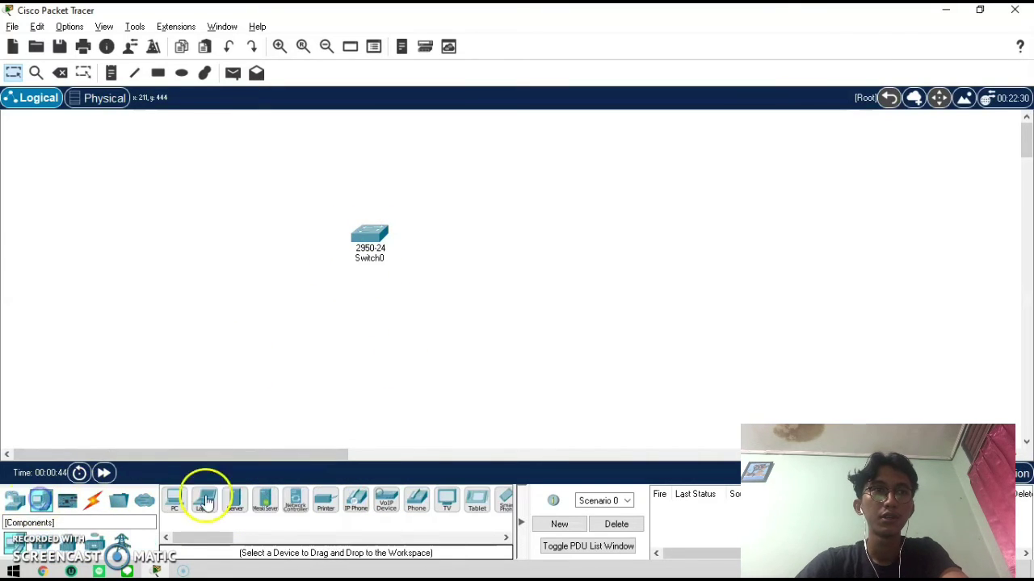
click(234, 499)
click(283, 205)
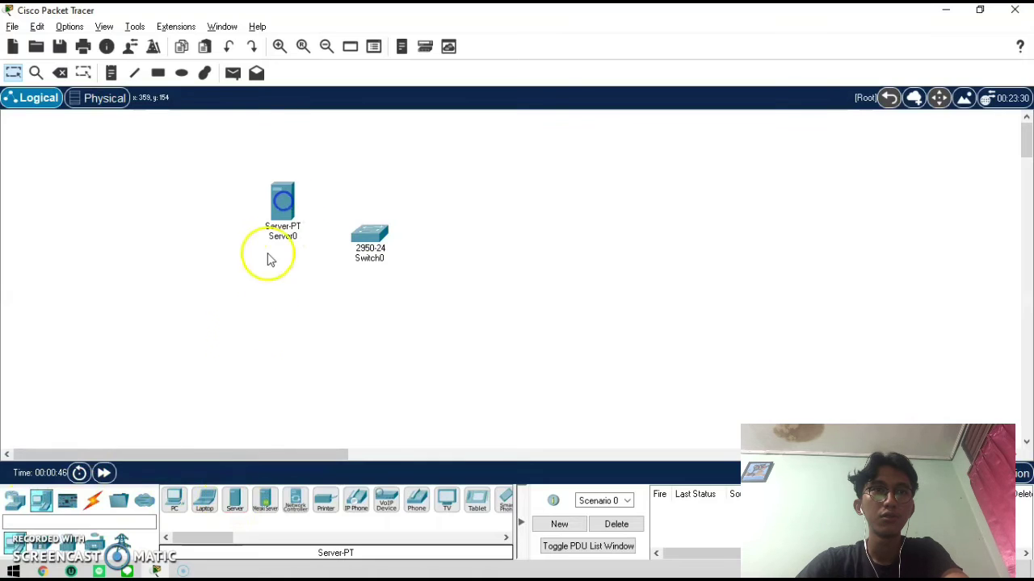
click(234, 500)
click(434, 198)
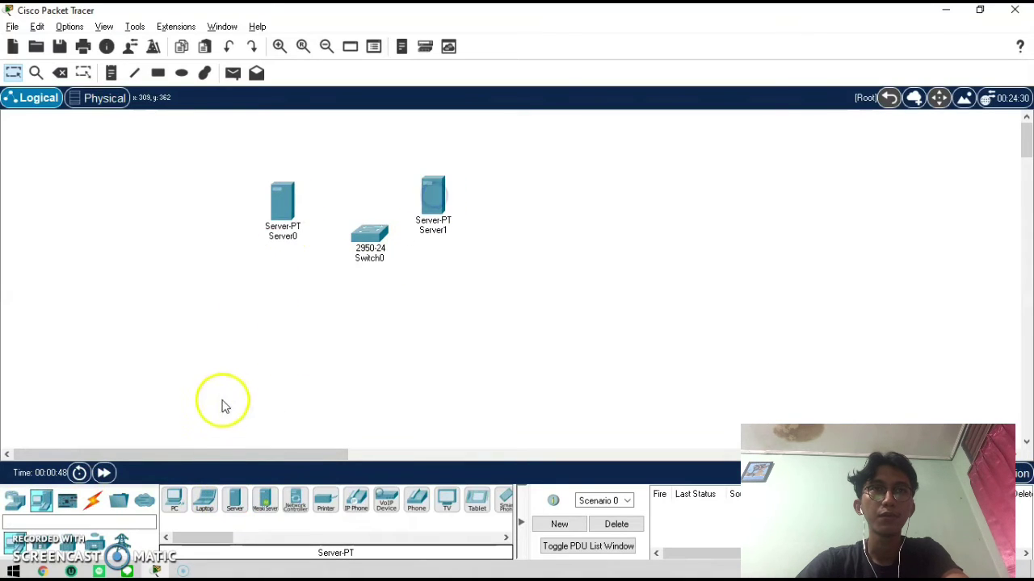
Add three PCs in a row below the switch.
click(175, 500)
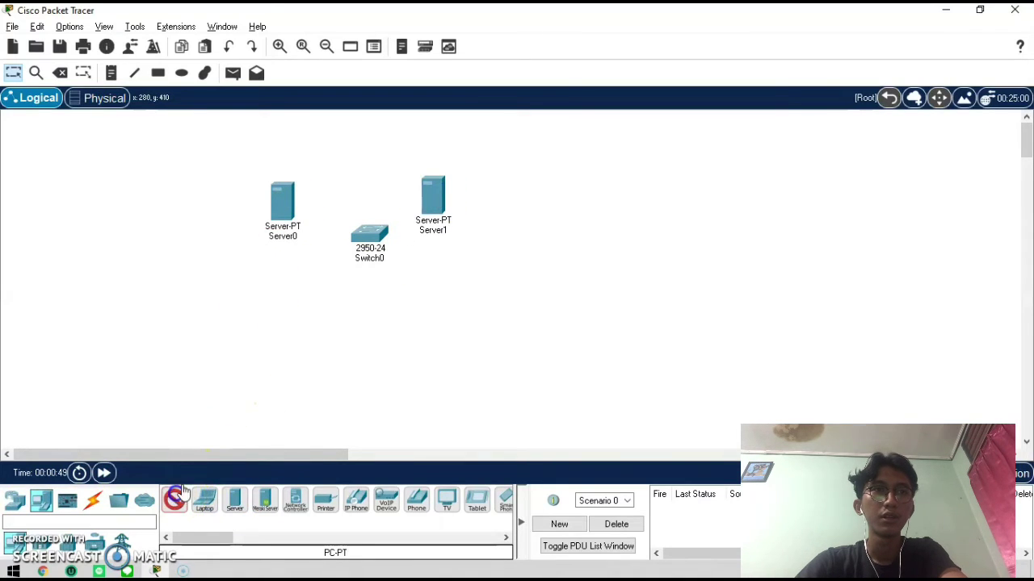
click(307, 340)
click(175, 499)
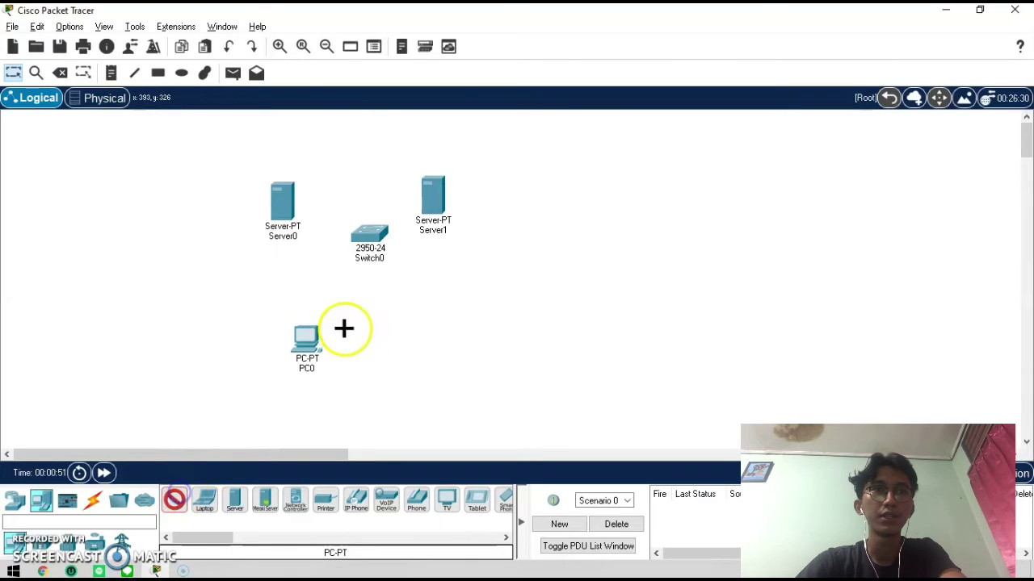
click(365, 343)
click(174, 500)
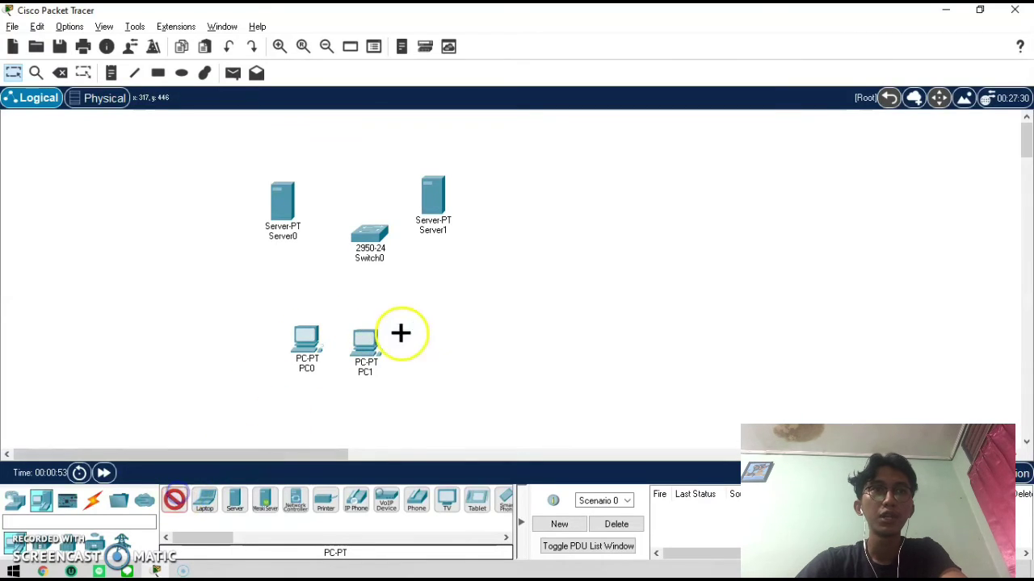
click(440, 341)
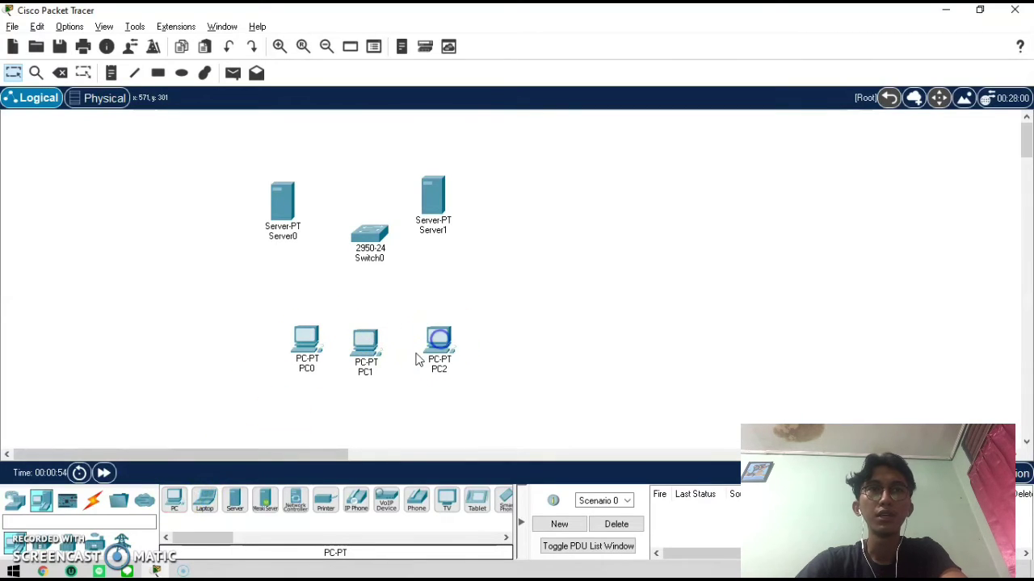
Connect PC0 to the switch's first FastEthernet port with a copper straight-through cable.
click(93, 500)
click(235, 501)
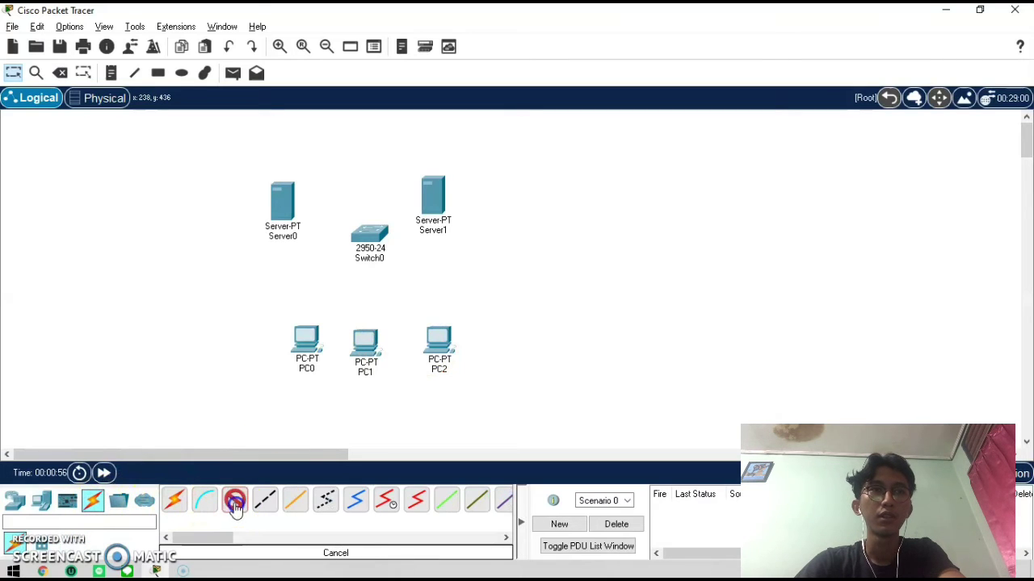
click(307, 343)
click(362, 400)
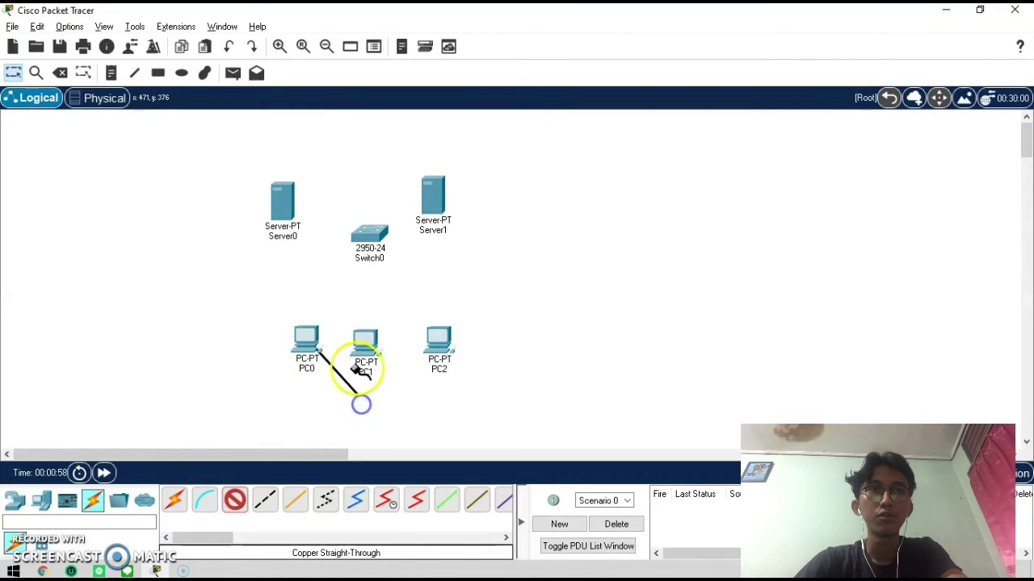
click(365, 237)
click(429, 31)
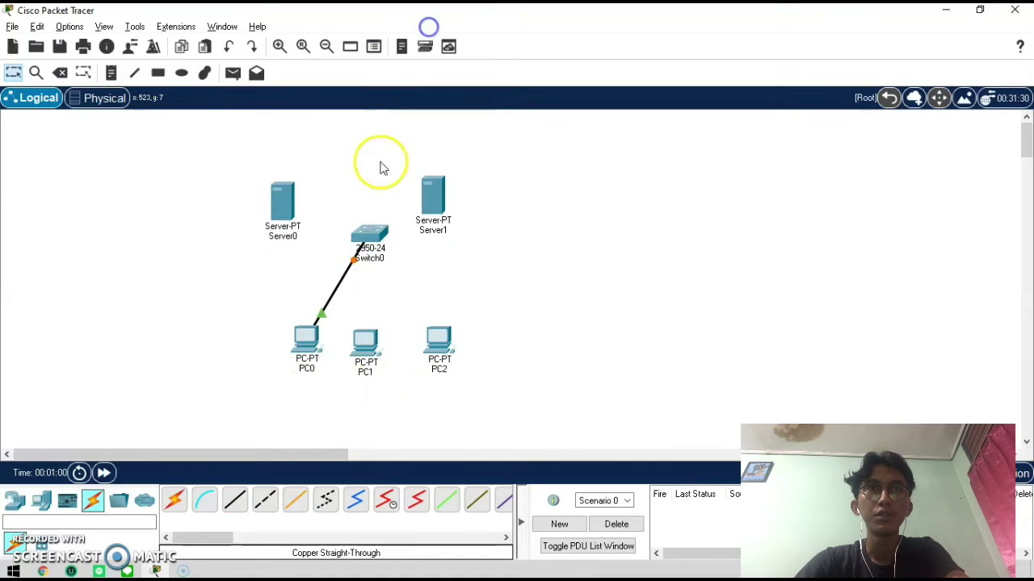
Connect PC1 to FastEthernet0/2 on the switch with a copper straight-through cable.
click(235, 501)
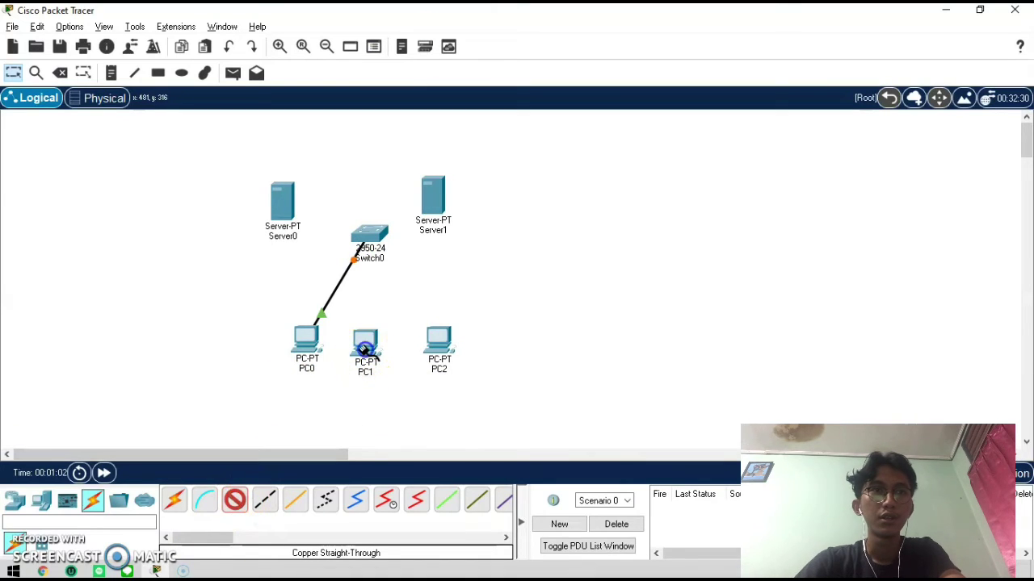
click(364, 360)
click(407, 410)
click(375, 238)
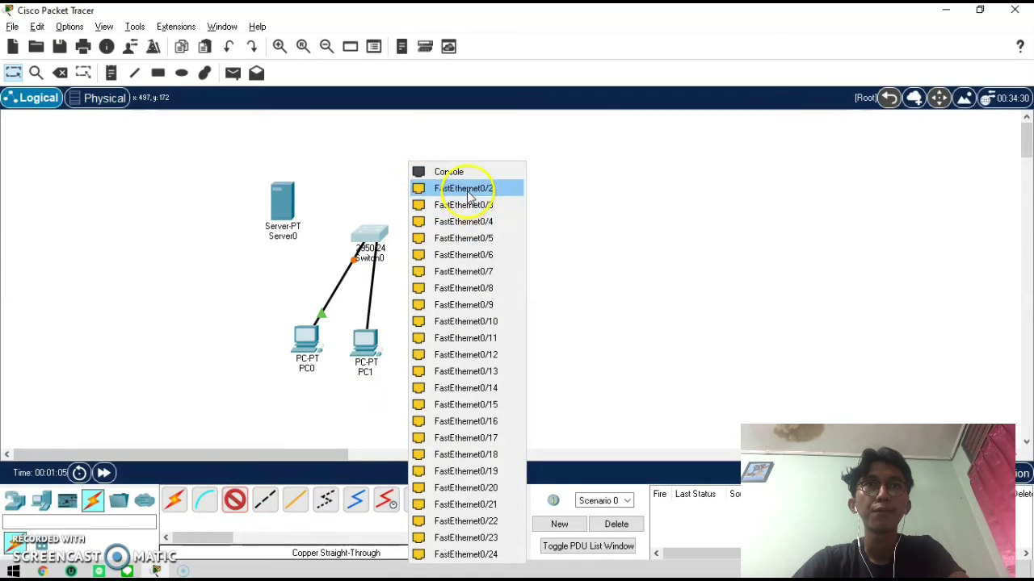
click(462, 190)
Connect PC2 to FastEthernet0/3 on the switch with a copper straight-through cable.
click(237, 498)
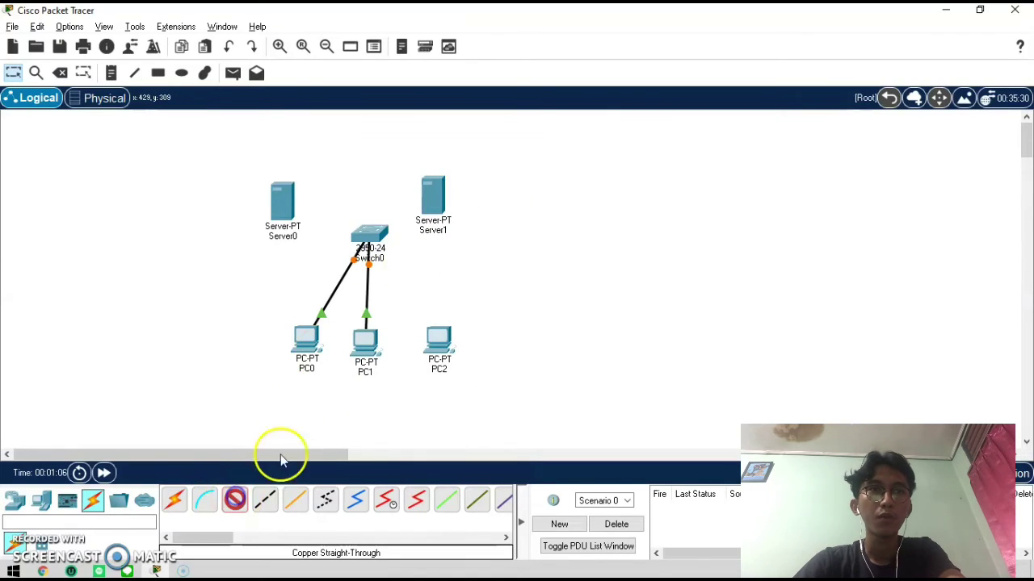
click(439, 343)
click(455, 410)
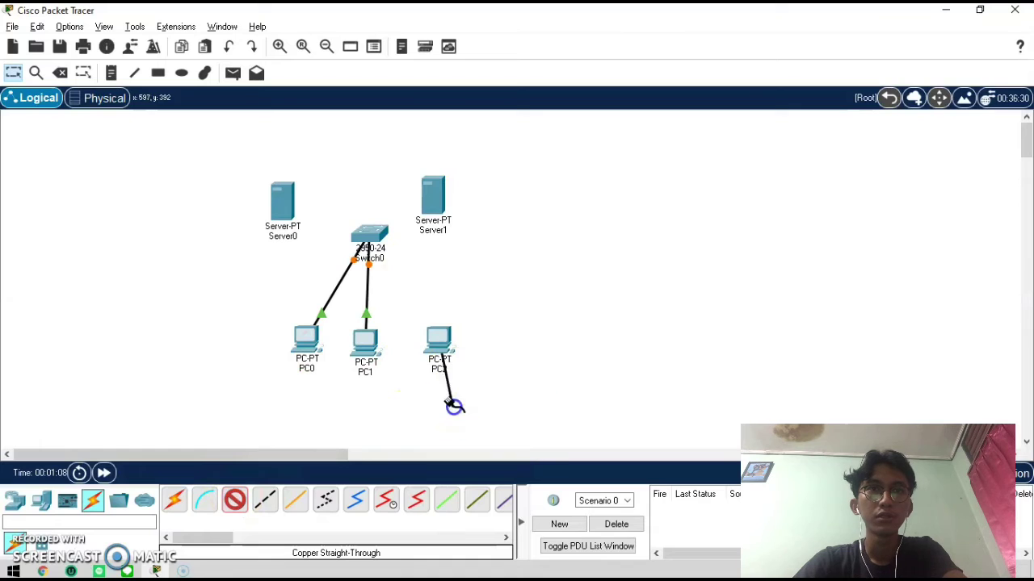
click(370, 238)
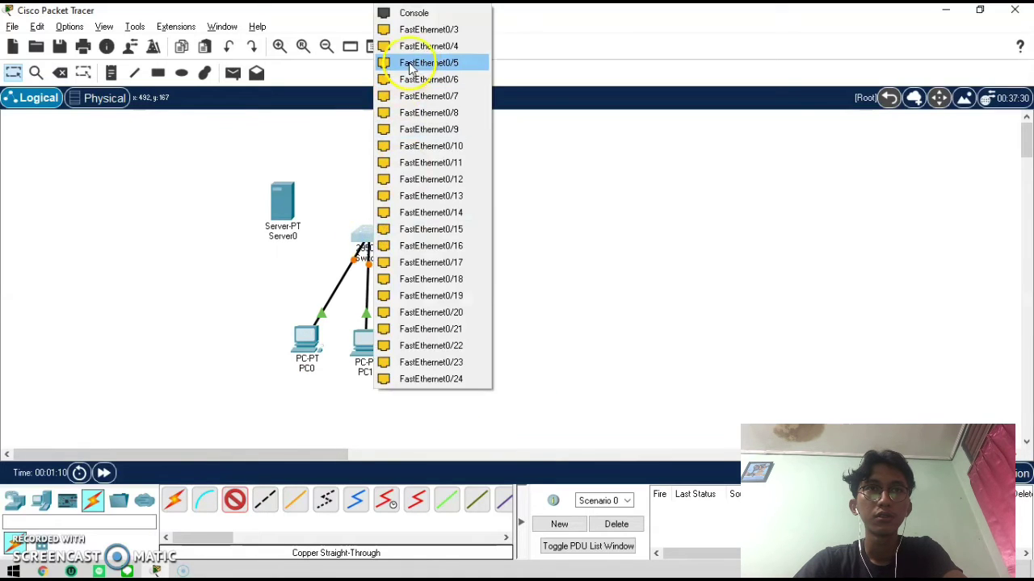
click(410, 29)
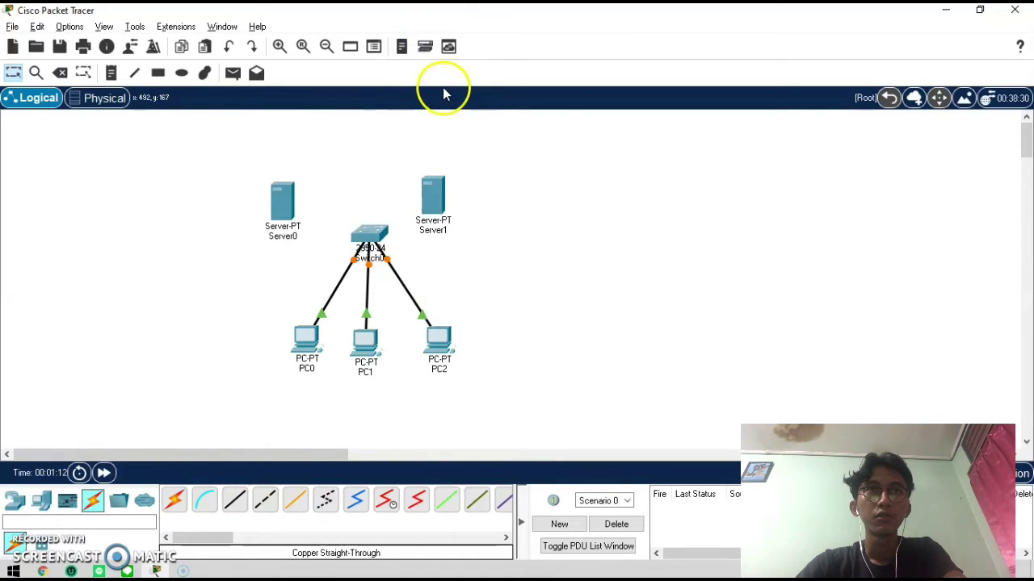
Connect Server0 to FastEthernet0/4 on the switch with a copper straight-through cable.
click(235, 499)
click(282, 200)
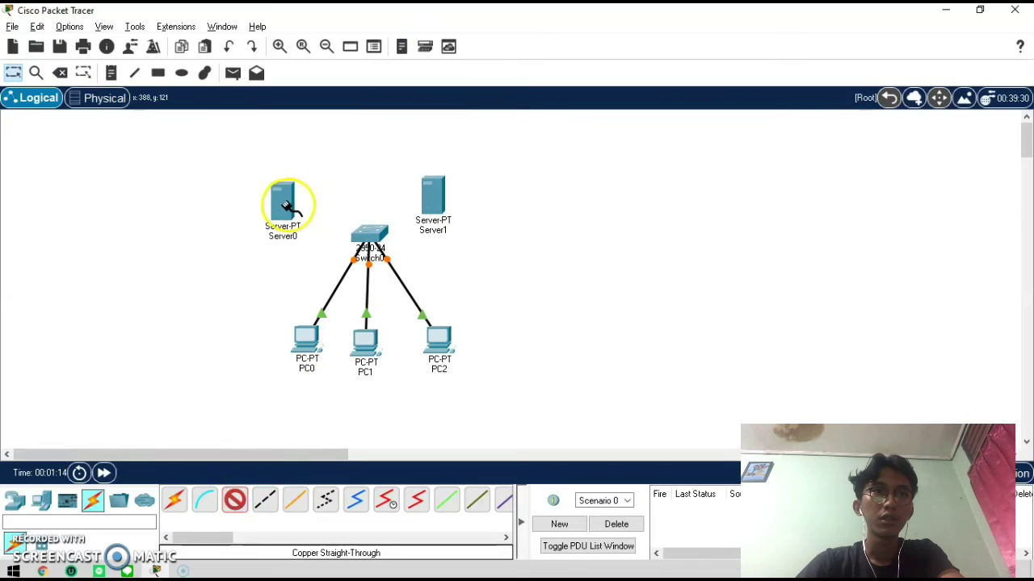
click(323, 213)
click(363, 235)
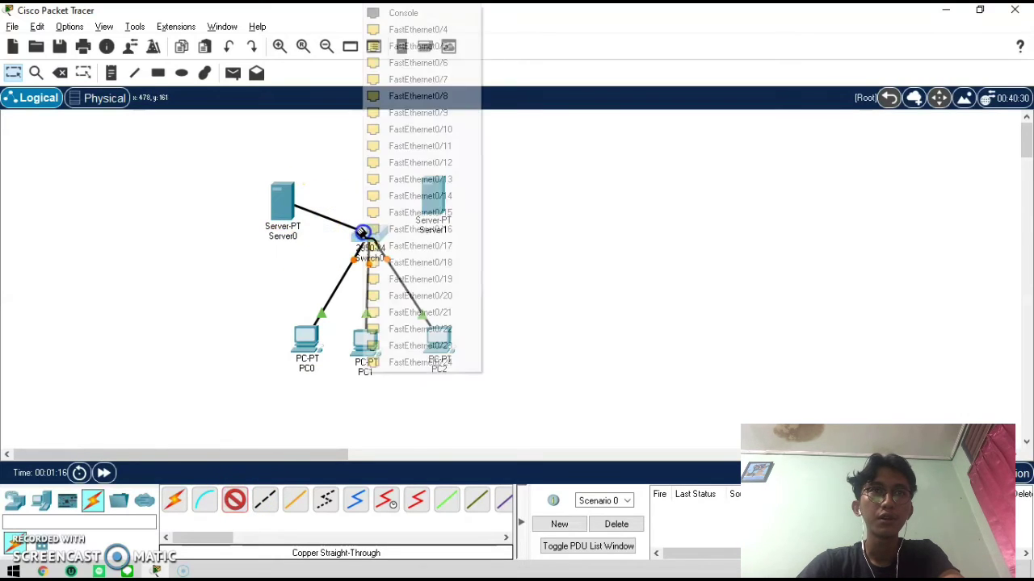
click(436, 31)
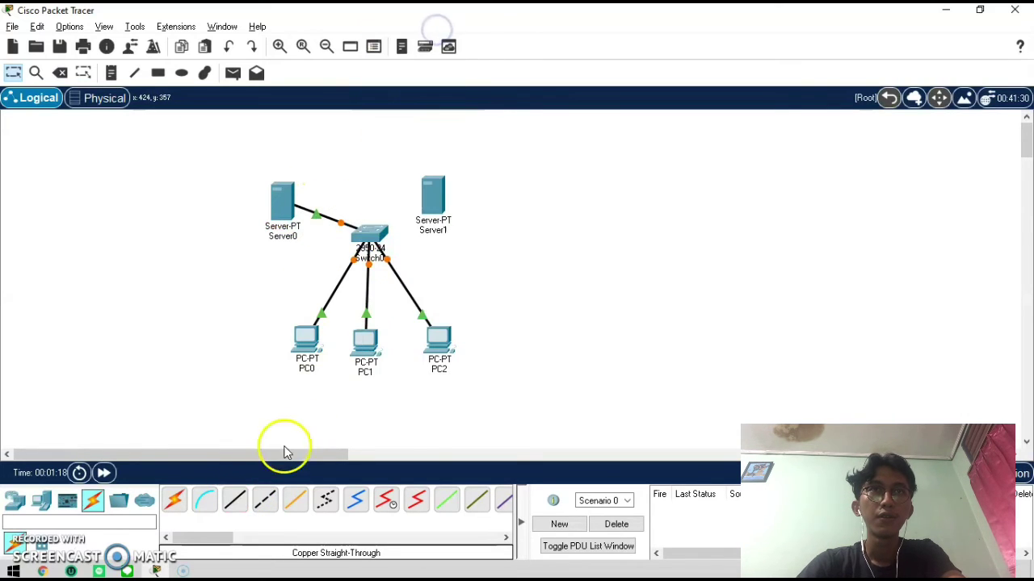
Connect Server1 to FastEthernet0/5 on the switch with a copper straight-through cable.
click(235, 498)
click(440, 198)
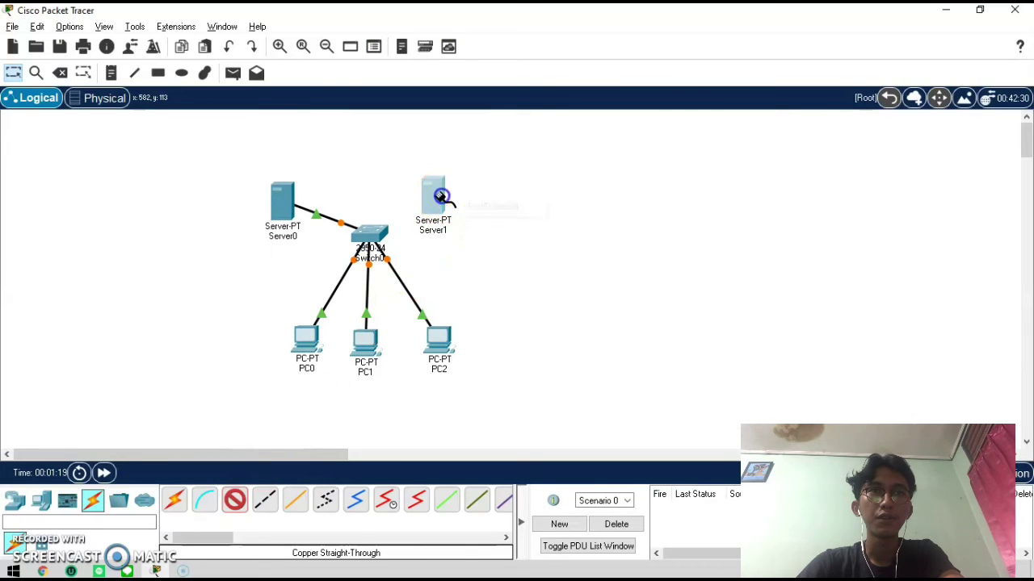
click(456, 204)
click(378, 239)
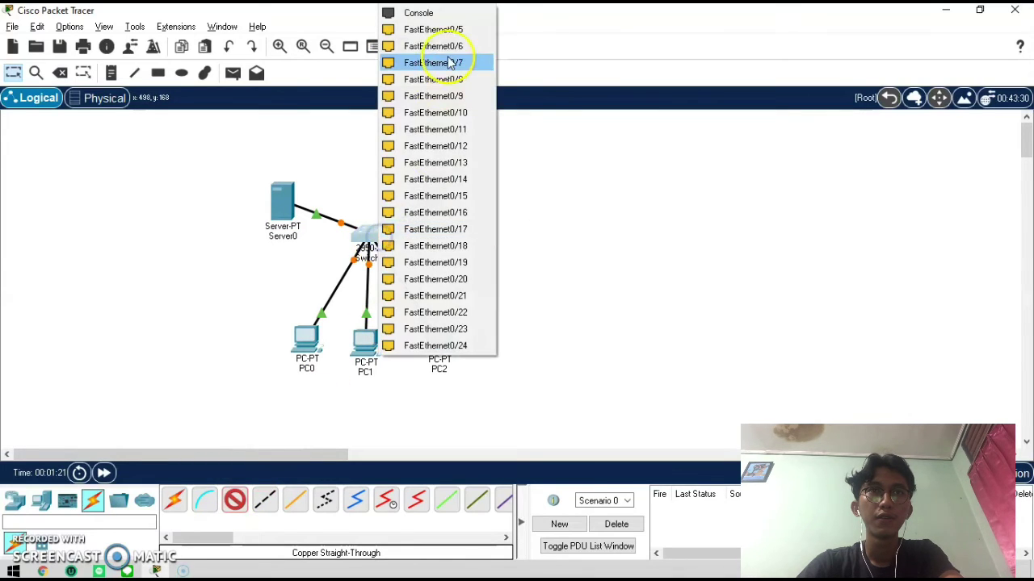
click(457, 30)
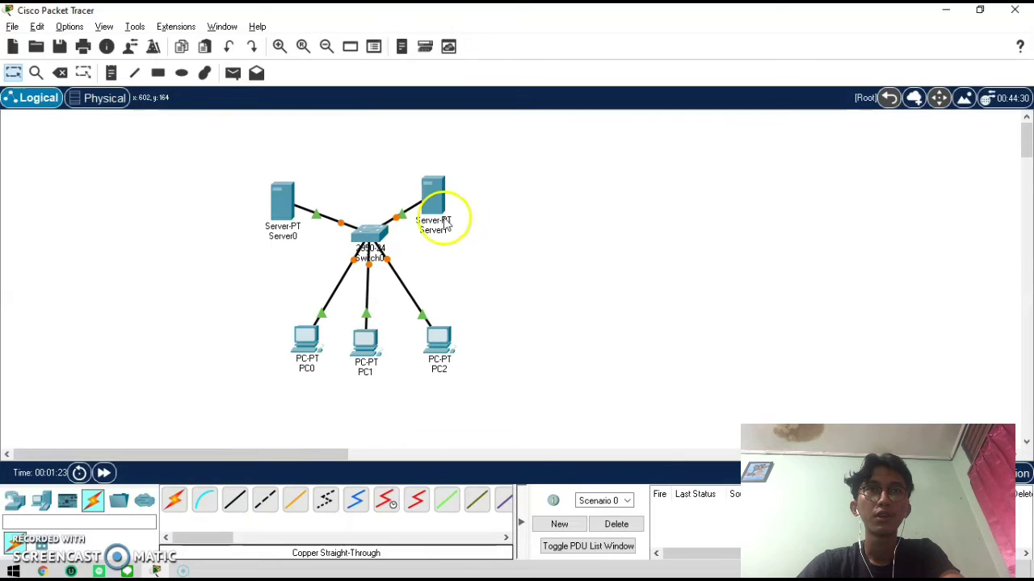
Give Server0 the static IPv4 address 192.169.1.2 with subnet mask 255.255.255.0 in its IP configuration.
click(279, 207)
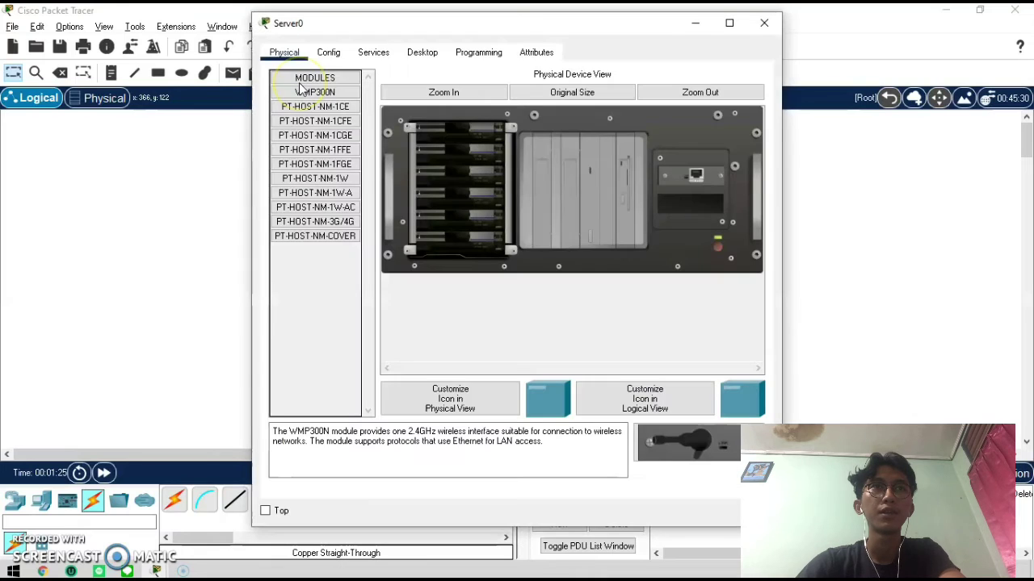
click(420, 53)
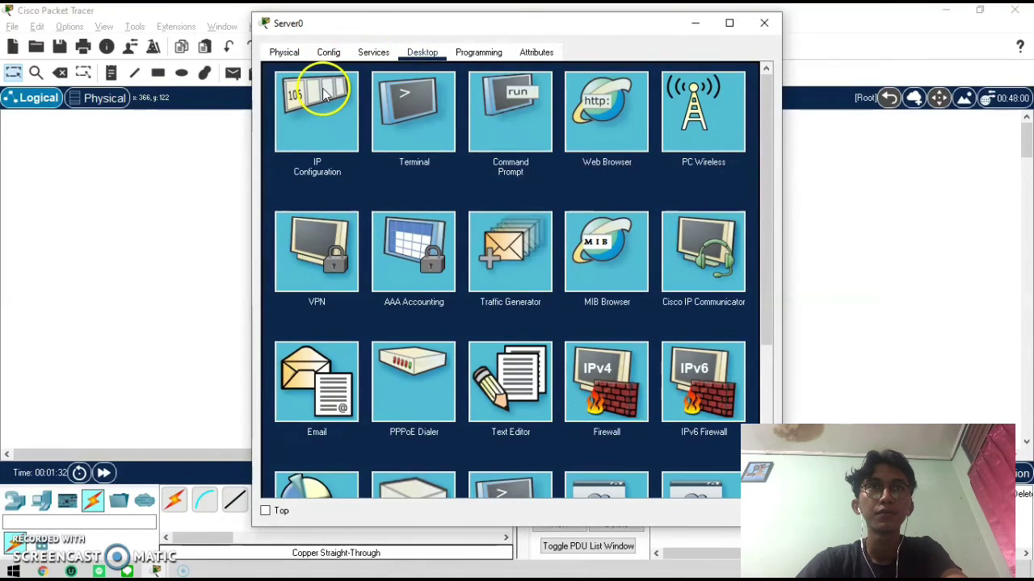
click(316, 117)
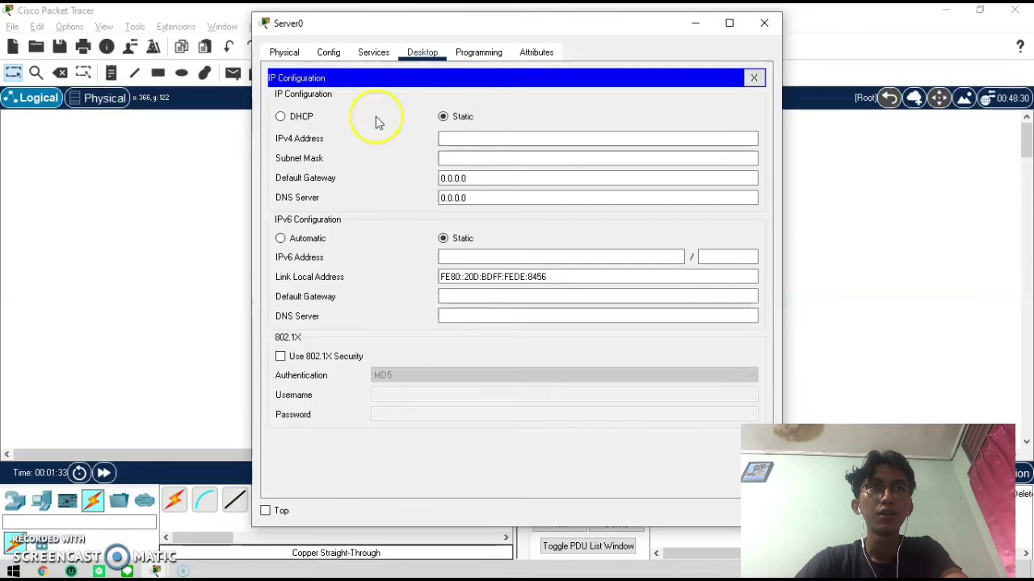
click(473, 138)
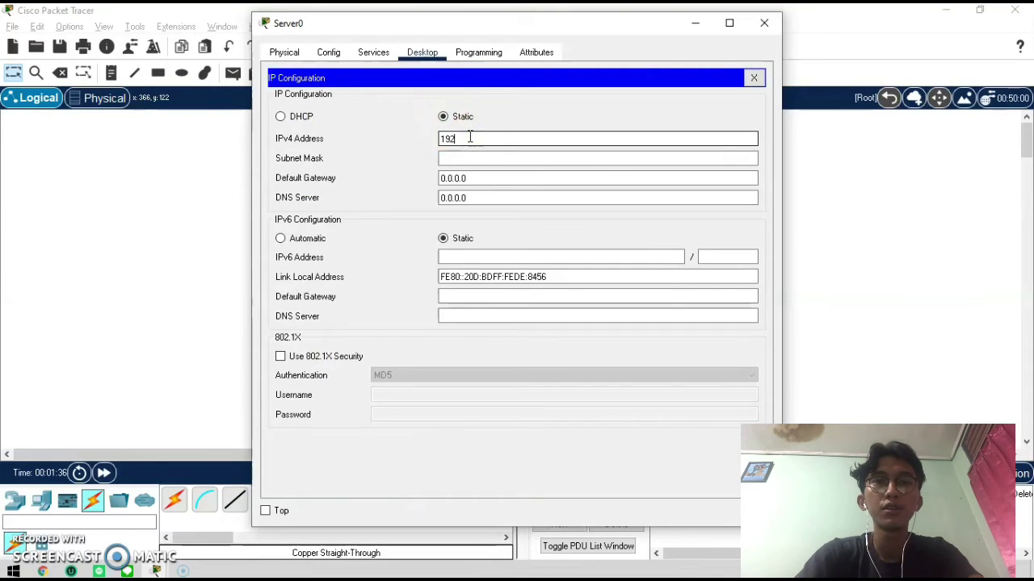
text(192168.1.2)
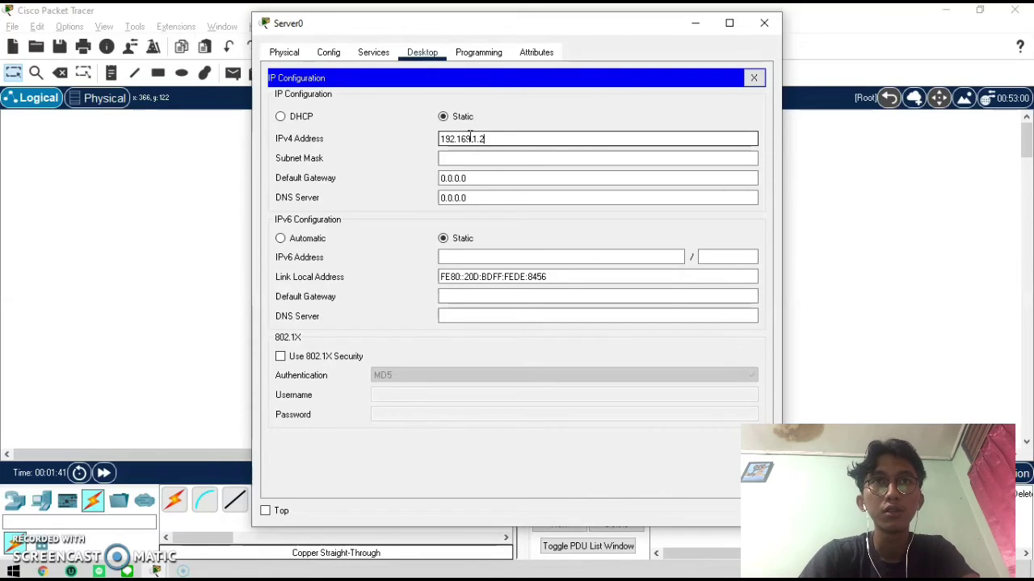
key(Tab)
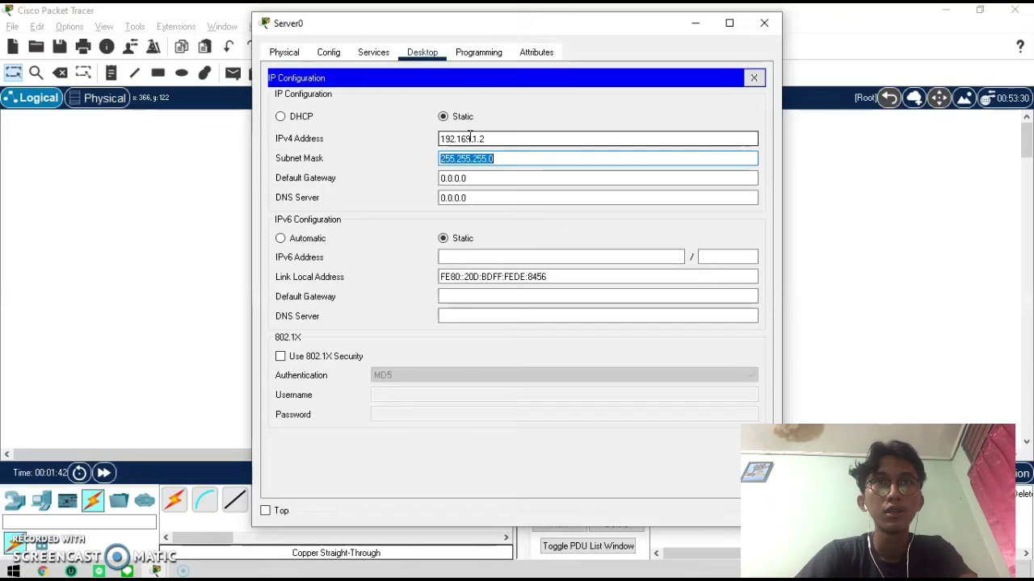
Set Server0's default gateway to 192.168.1.1 and enter a DNS server address starting with 192.168.1.
click(494, 178)
double_click(494, 180)
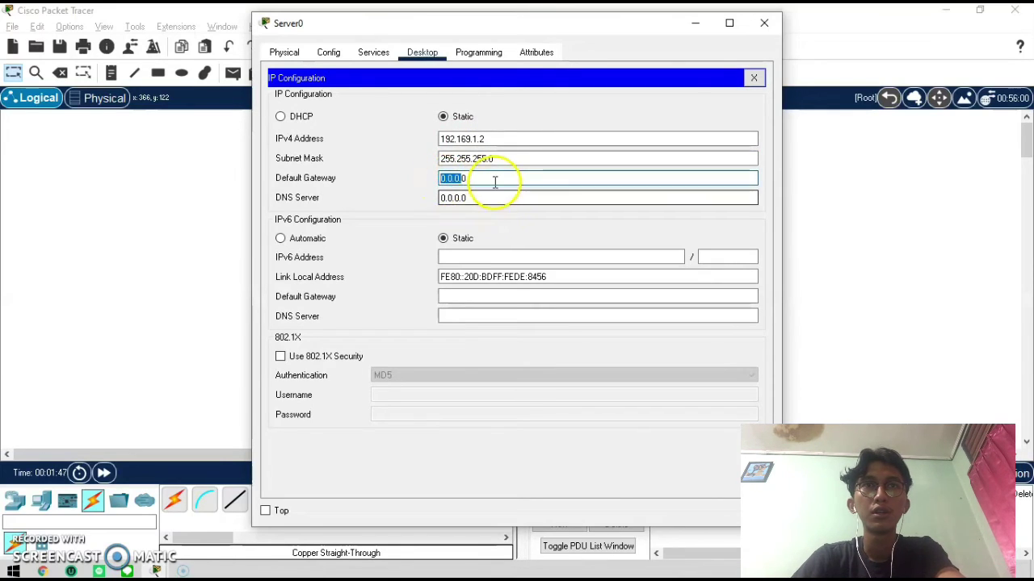
key(BackSpace)
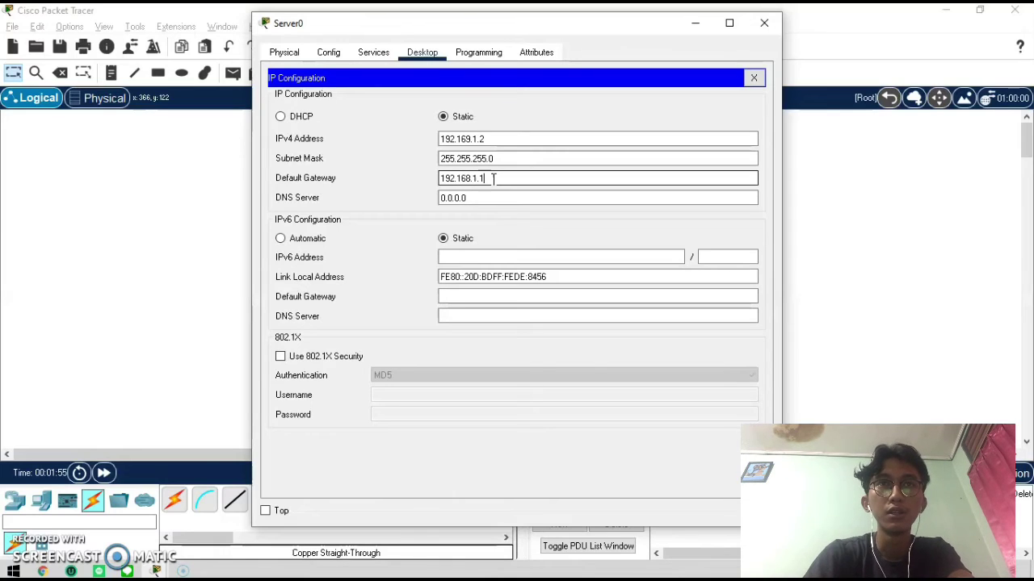
key(Tab)
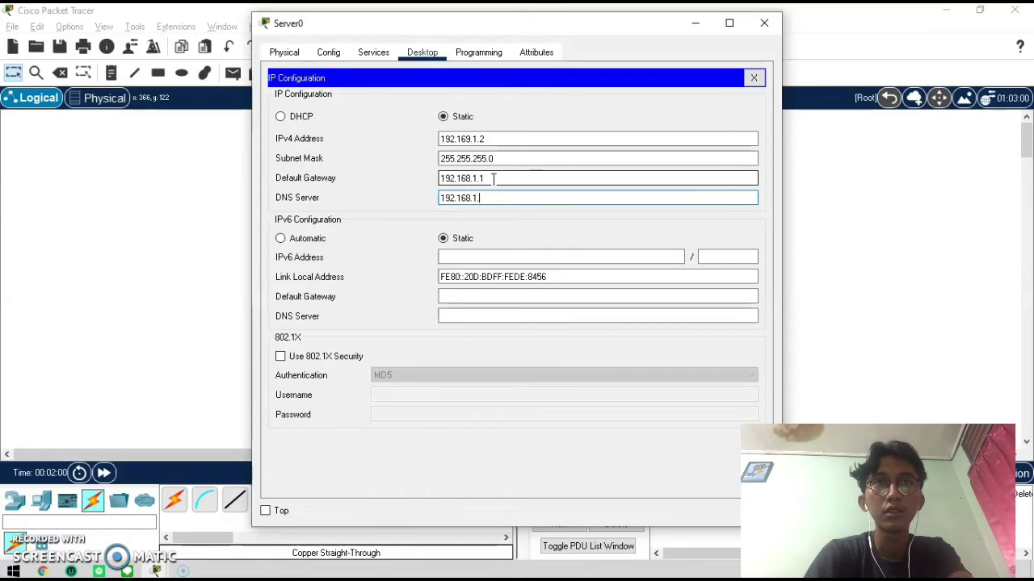
Turn on the DHCP service for Server0's FastEthernet0 interface.
click(377, 54)
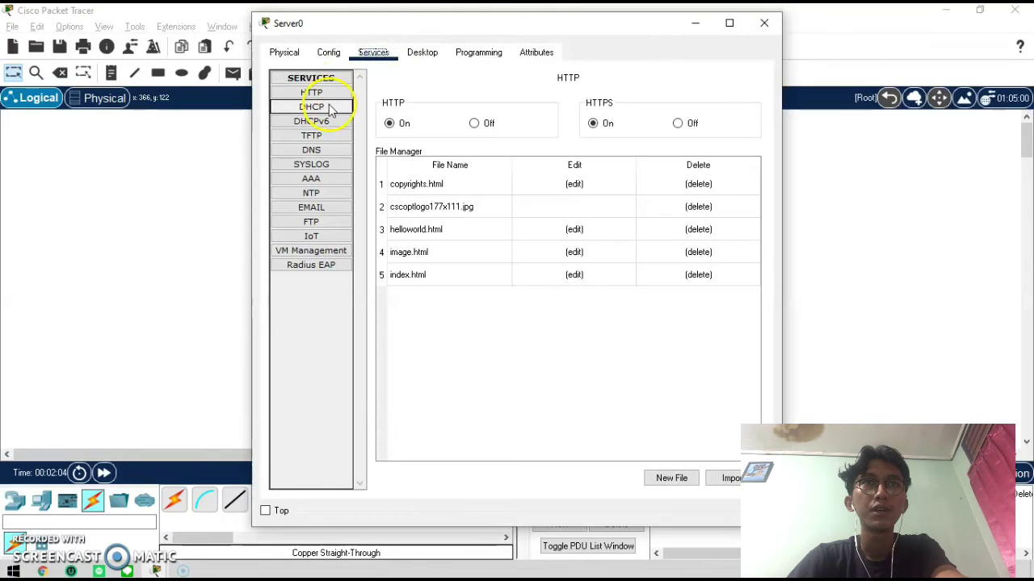
click(321, 108)
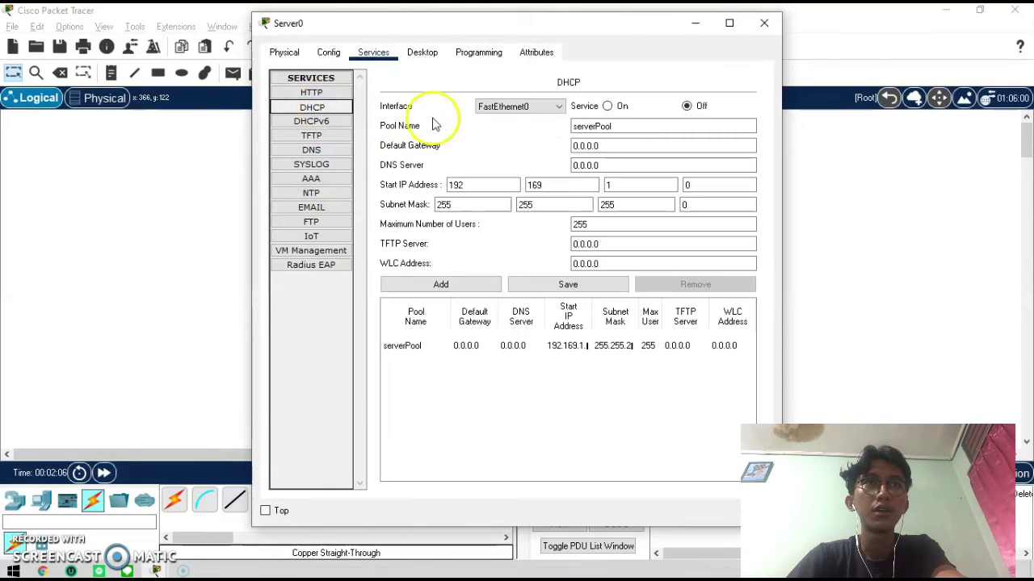
click(608, 106)
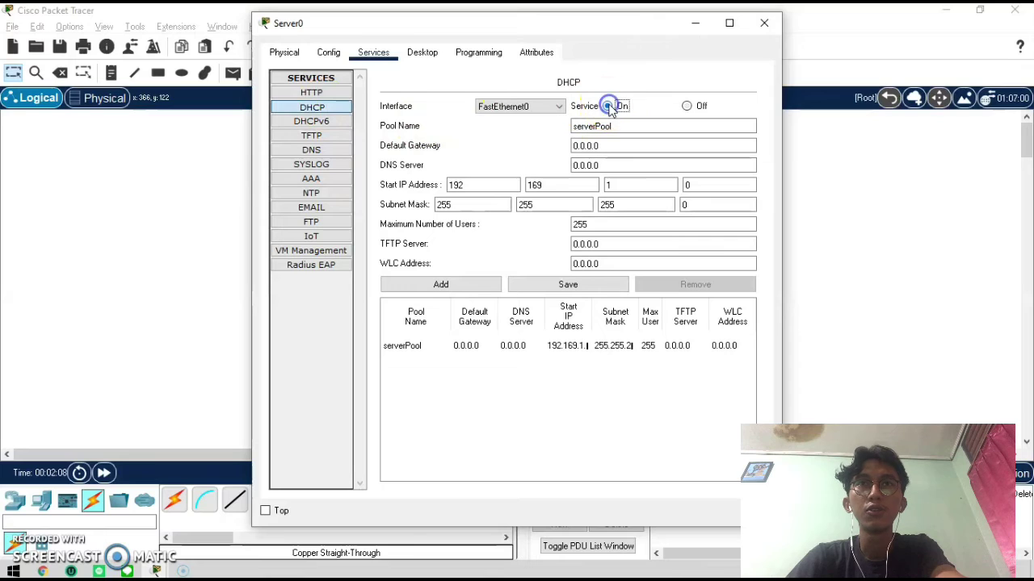
Set the default gateway to 192.168.1.1 and the DNS server to 192.168.1.3 in Server0's DHCP pool serverPool.
drag(605, 147, 569, 146)
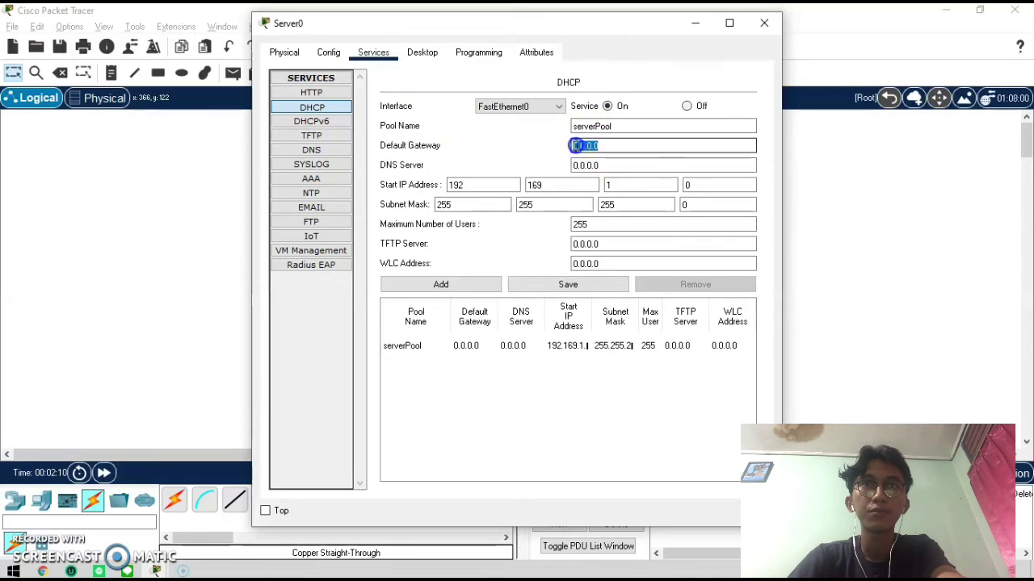
text(192.168.1.1)
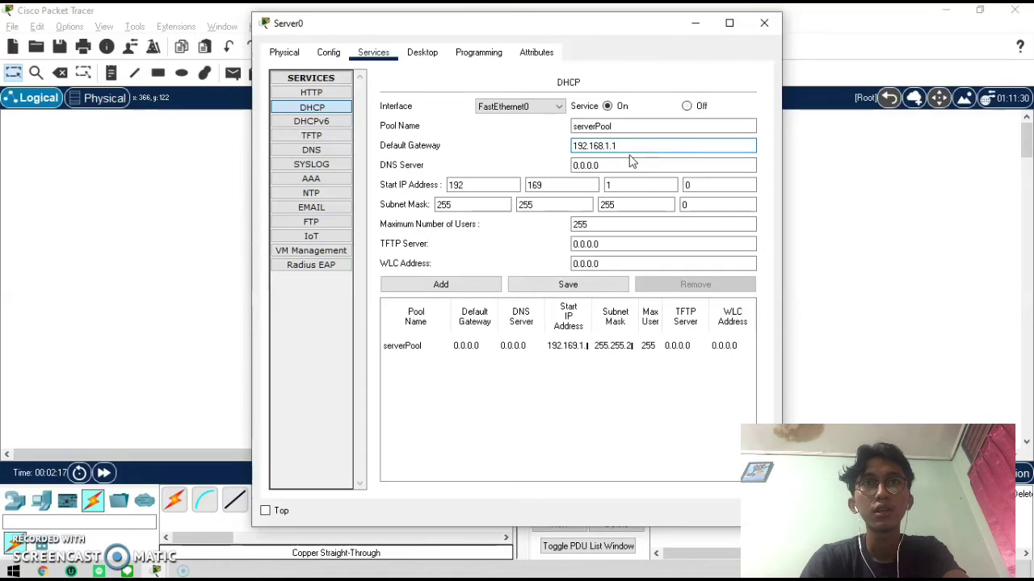
key(Tab)
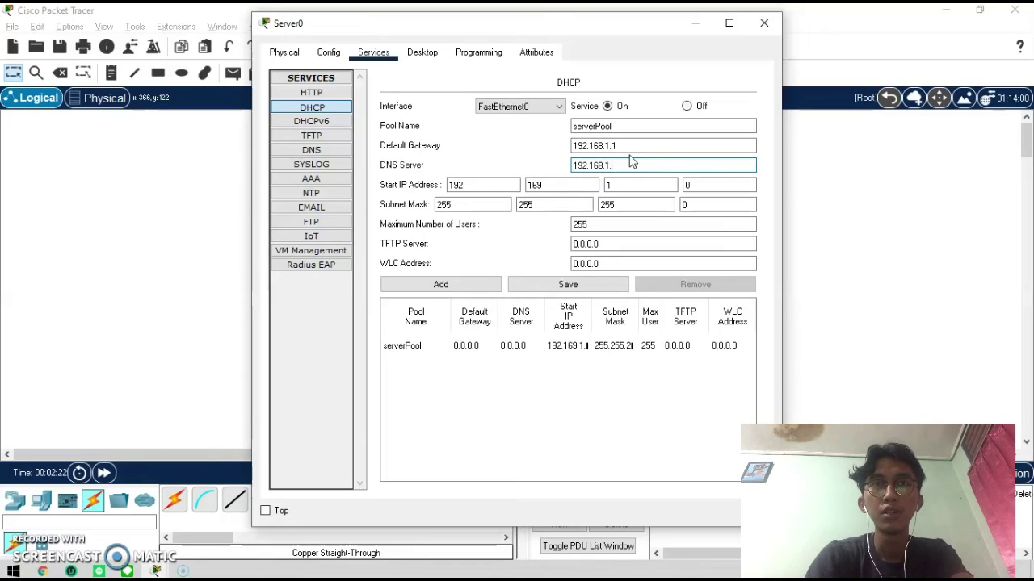
Set the start IP address of Server0's DHCP pool to 192.168.1.100, save the pool and close the server's window.
click(689, 185)
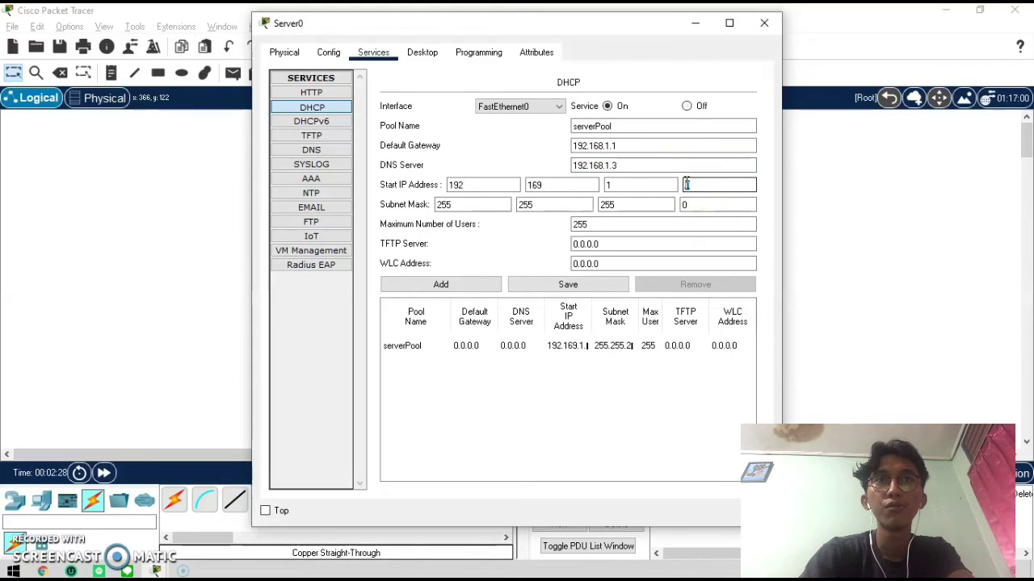
text(0)
click(573, 184)
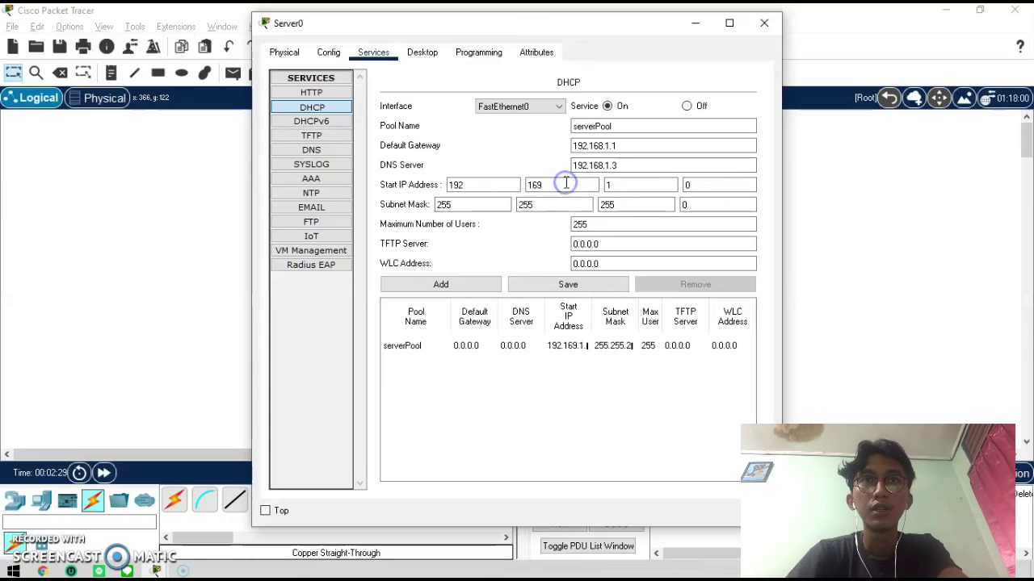
key(BackSpace)
text(8)
click(696, 185)
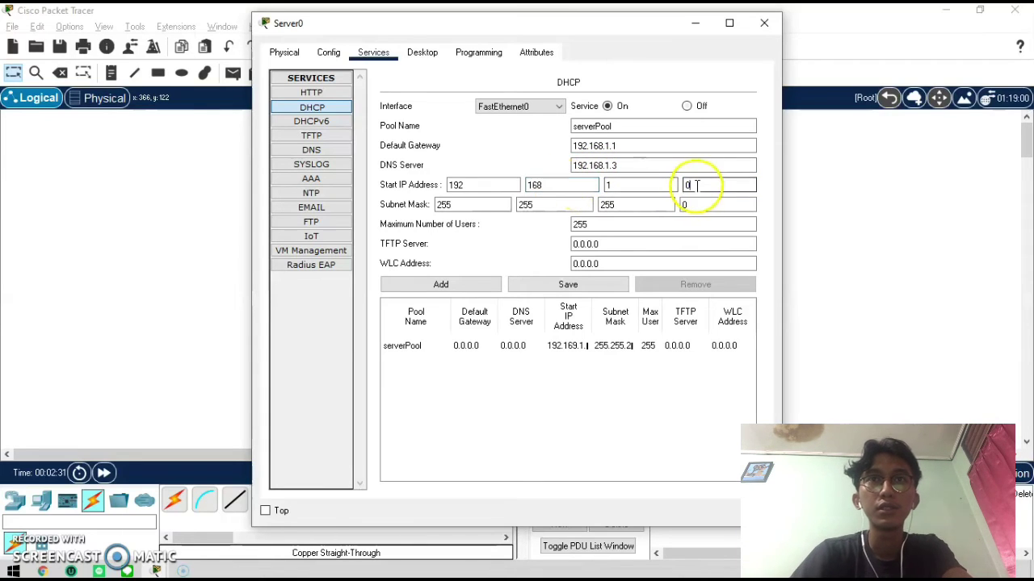
key(BackSpace)
text(100)
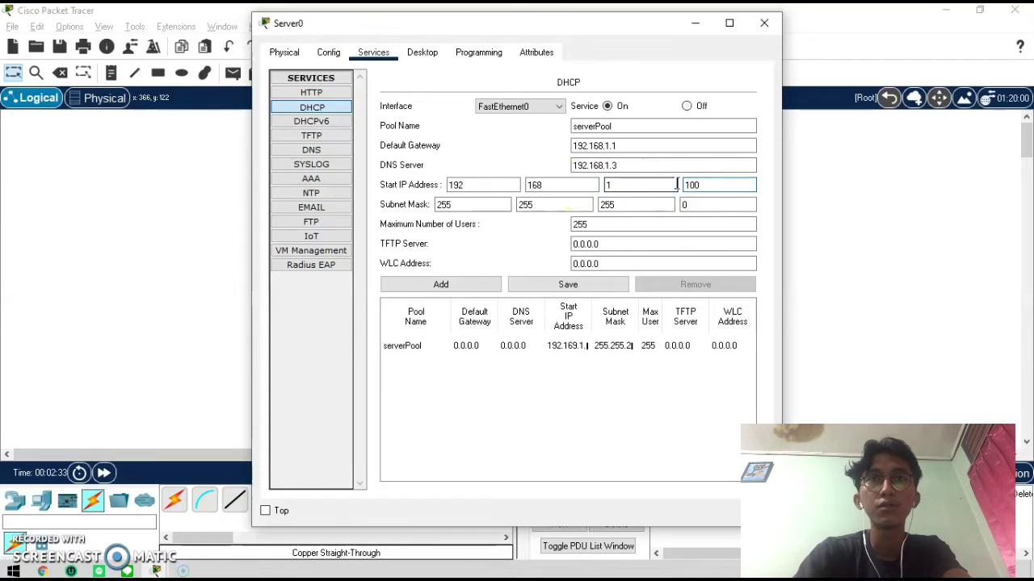
click(595, 287)
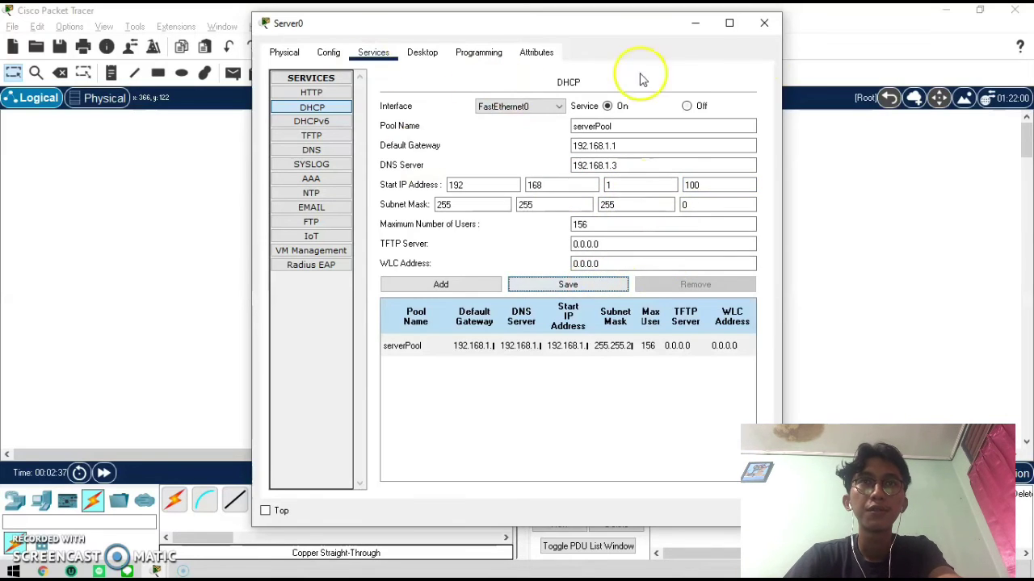
click(764, 23)
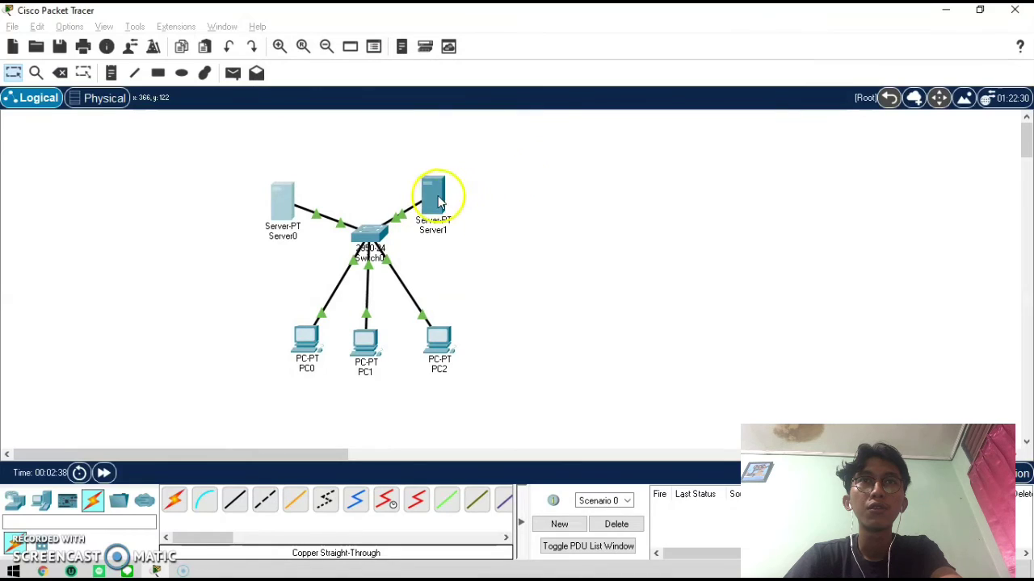
Give Server1 the static IPv4 address 192.168.10.2 with subnet mask 255.255.255.0 in its IP configuration.
click(438, 199)
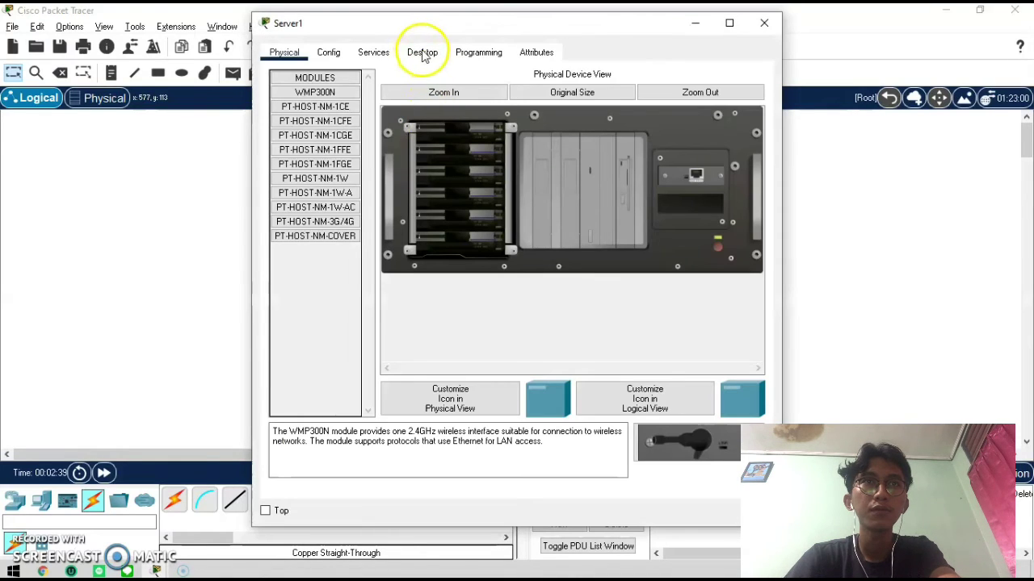
click(428, 57)
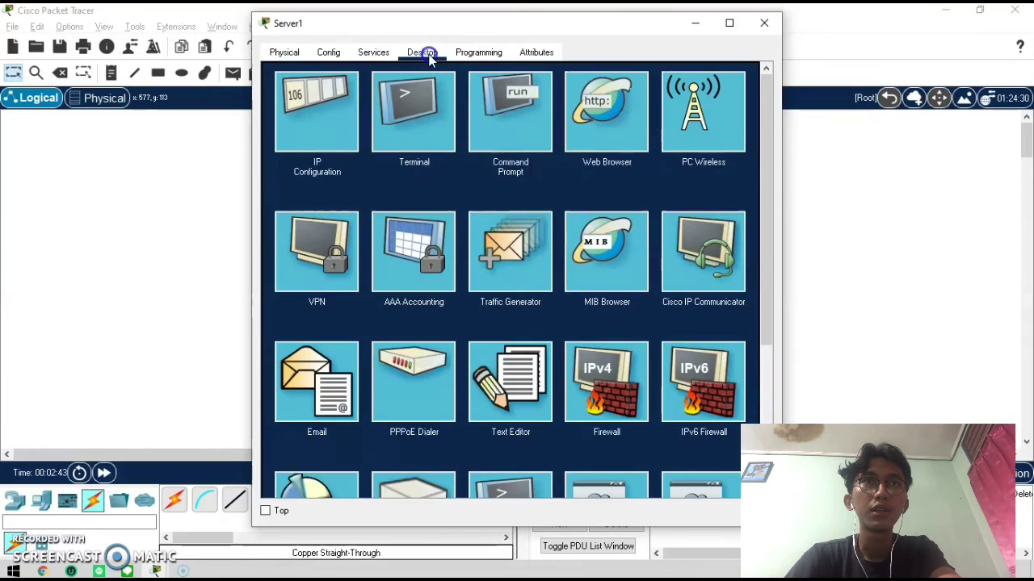
click(302, 116)
click(467, 141)
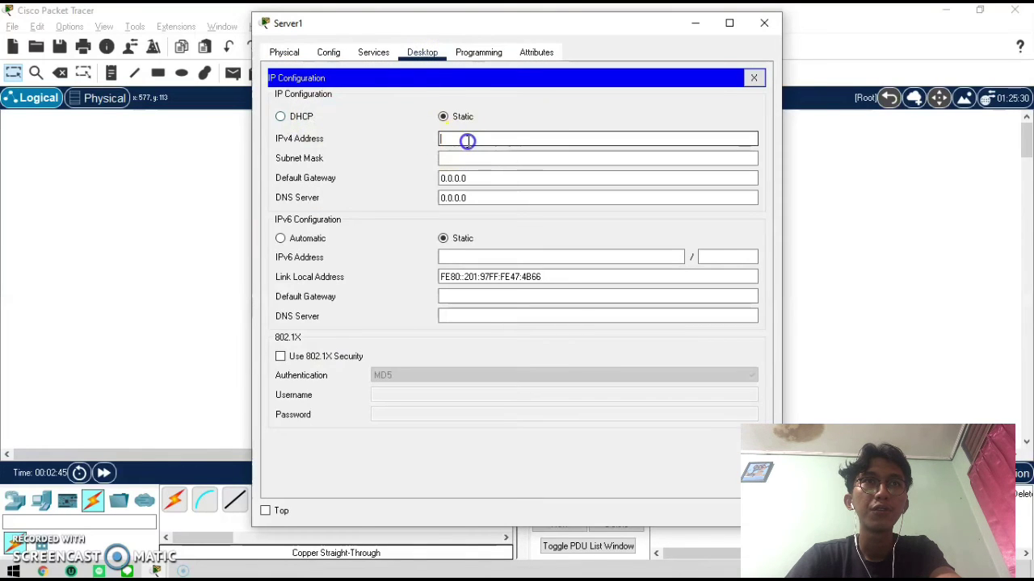
text(192.168.10.2)
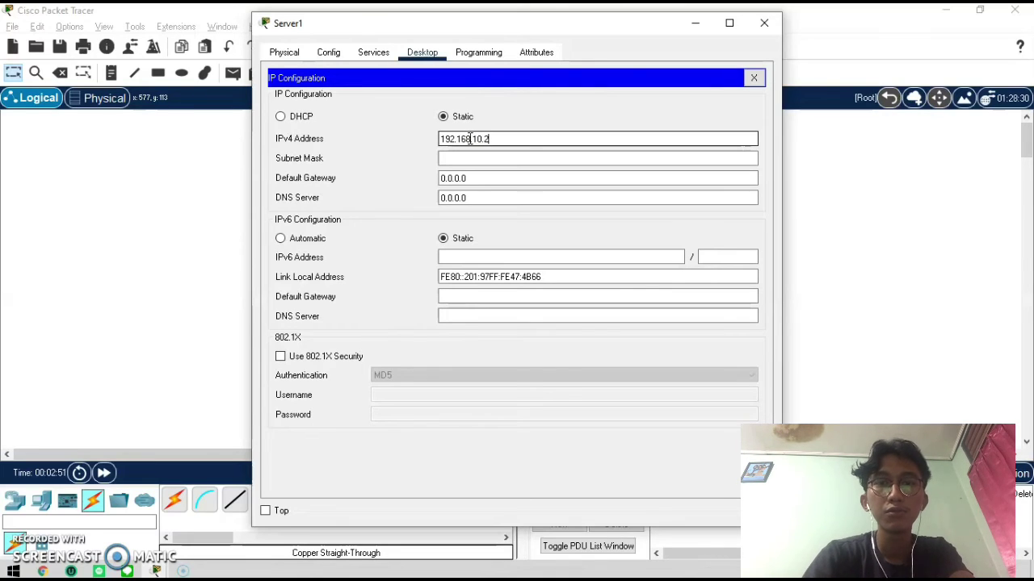
key(Tab)
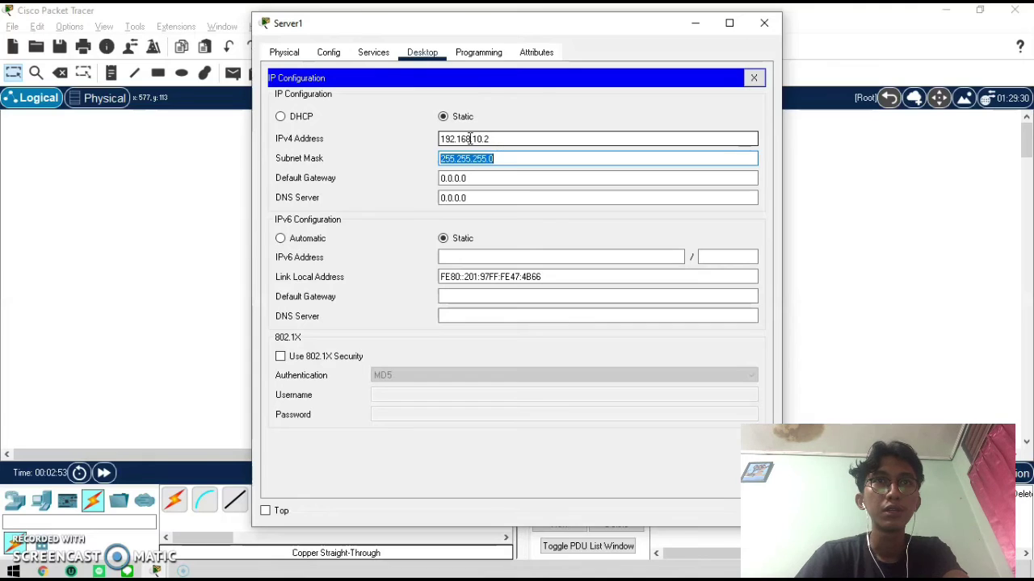
Set Server1's default gateway to 192.168.10.1 and its DNS server to 192.168.10.3.
click(487, 174)
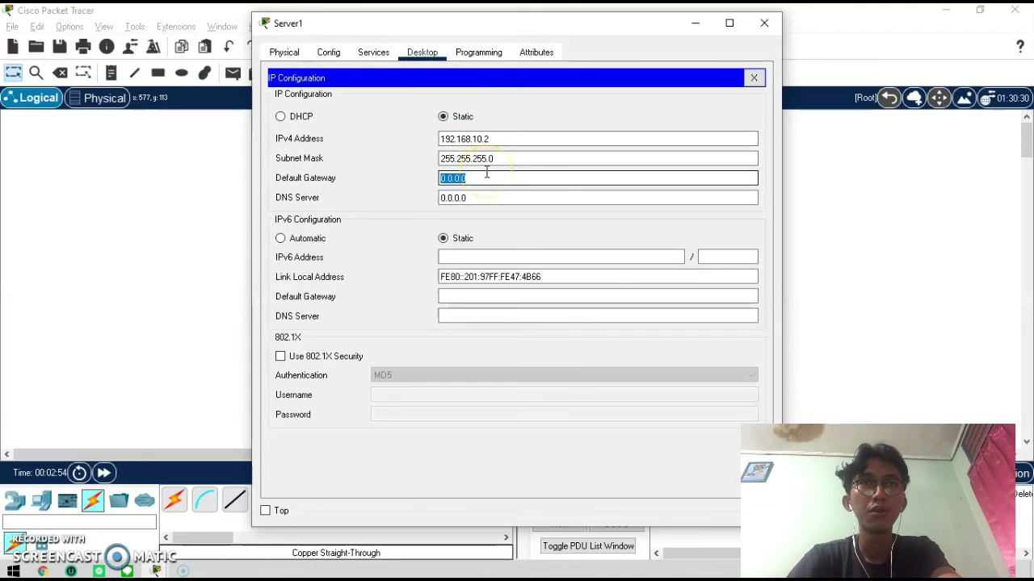
text(192.168.10.1)
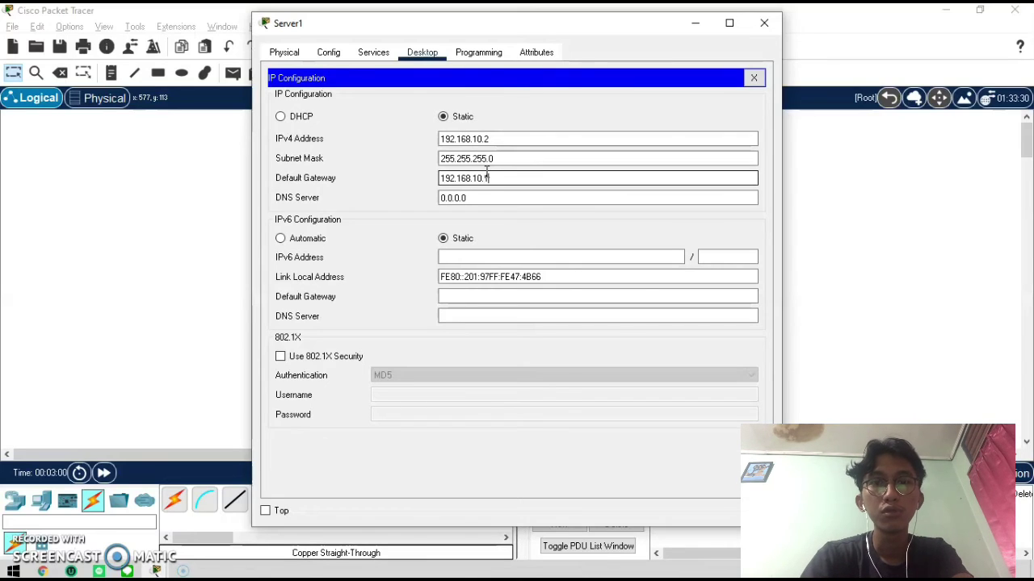
key(Tab)
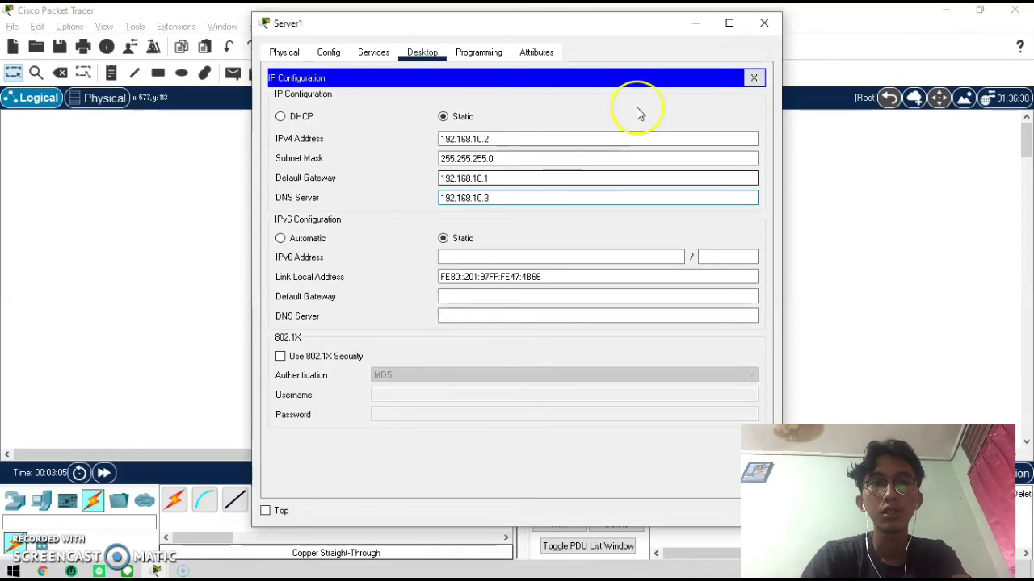
Turn on the DHCP service for Server1's FastEthernet0 interface.
click(373, 52)
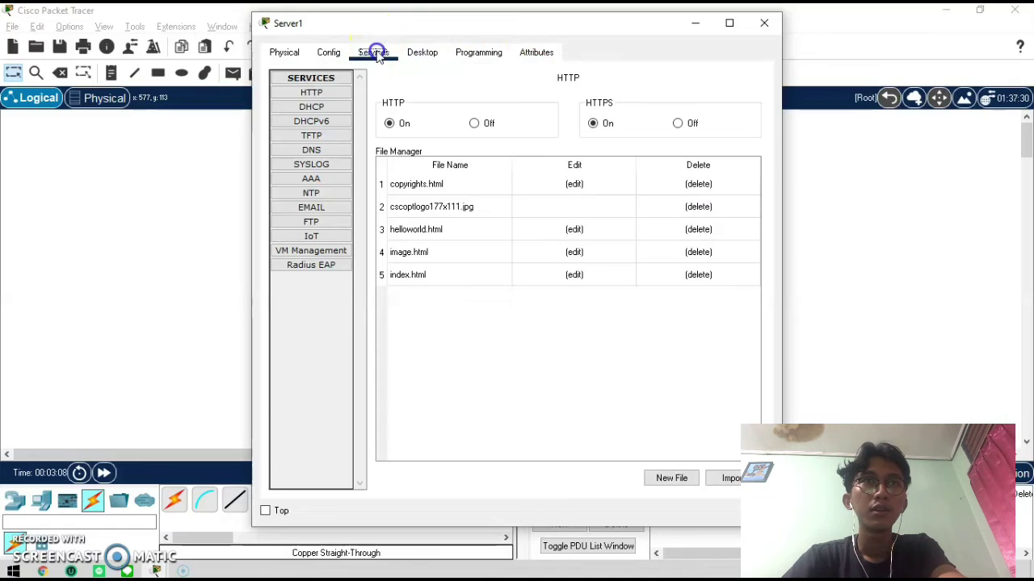
click(330, 108)
click(613, 106)
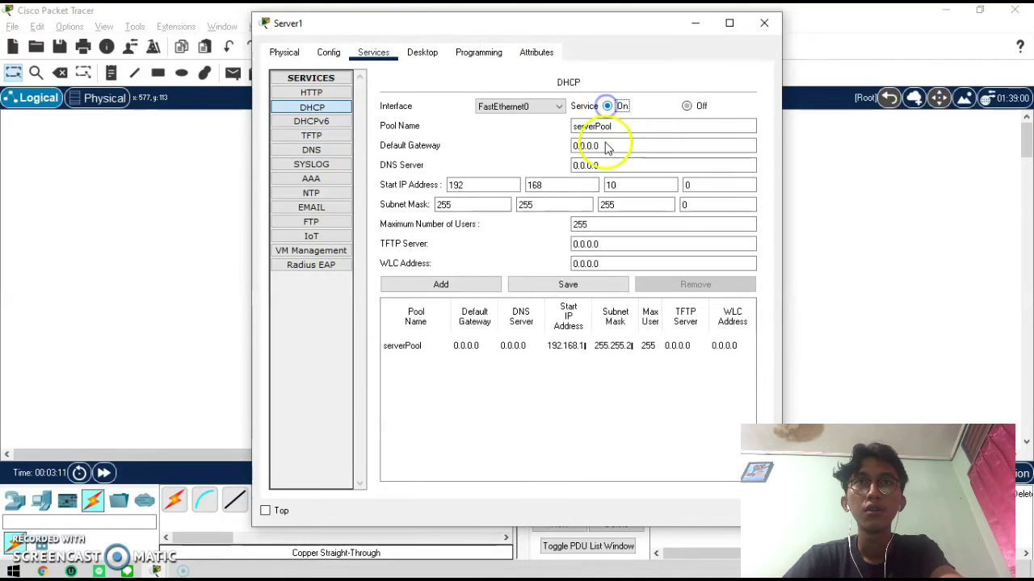
Set the default gateway to 192.168.10.1 and the DNS server to 192.168.10.3 in Server1's DHCP pool serverPool.
double_click(607, 146)
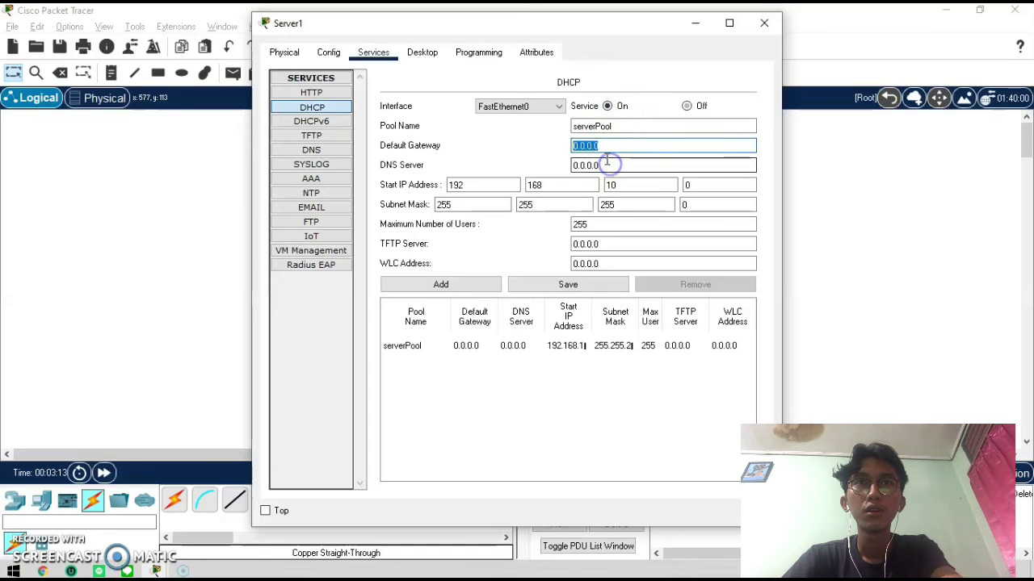
text(192.168.10.1)
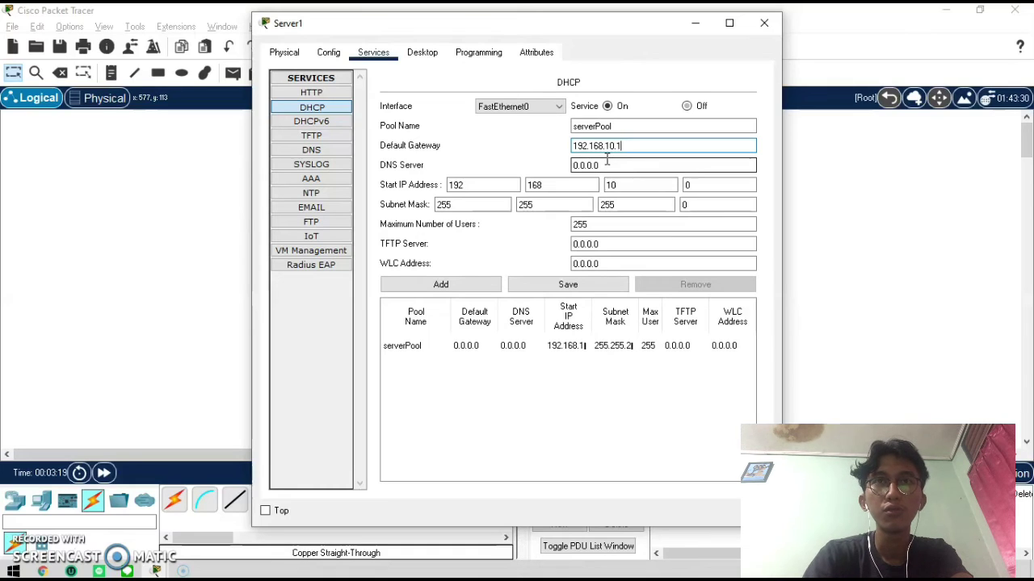
double_click(608, 160)
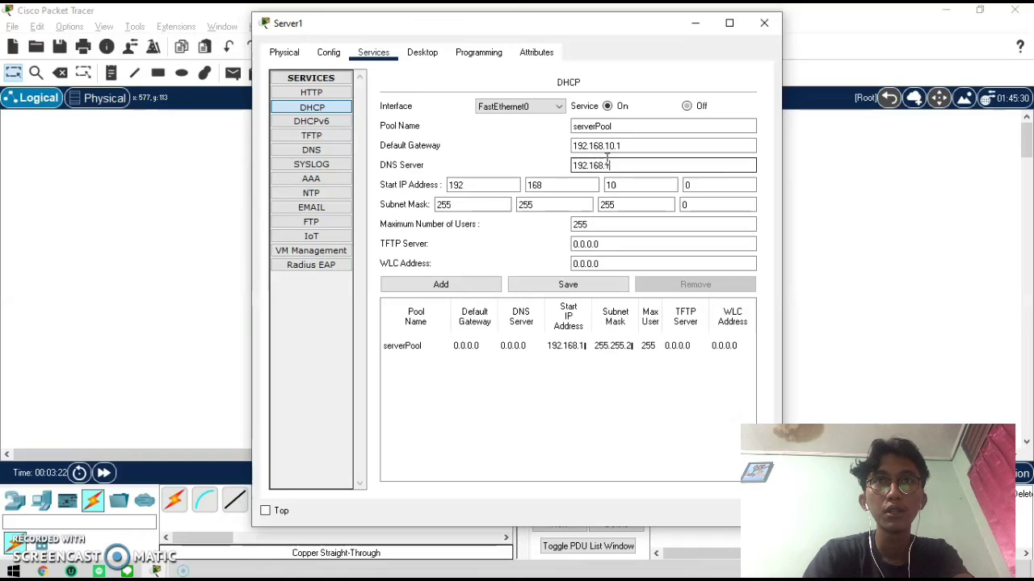
text(192.168.10.3)
Set the start IP address of Server1's DHCP pool to 192.168.10.100, save the pool and close the server's window.
drag(689, 185, 654, 185)
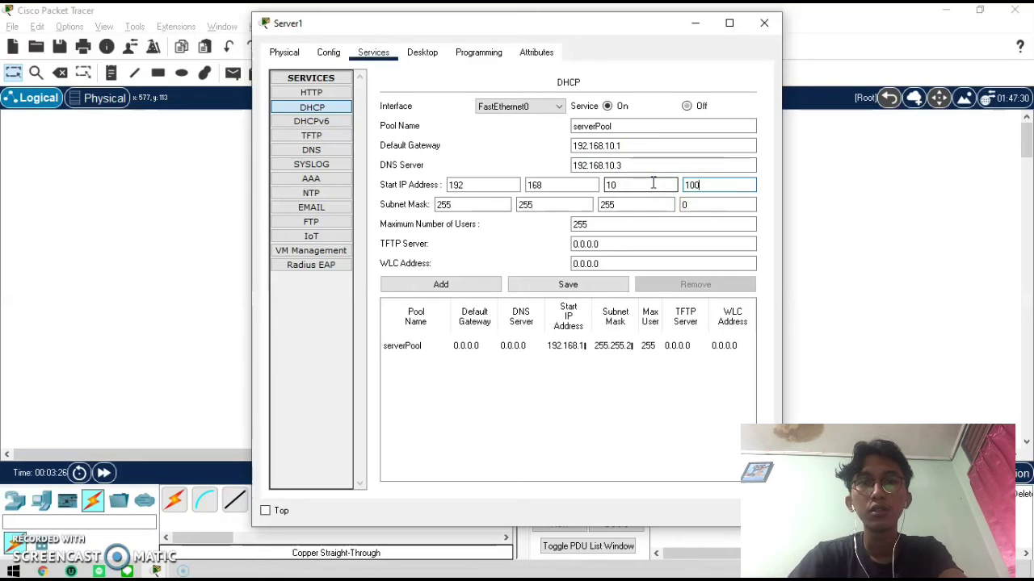
click(588, 284)
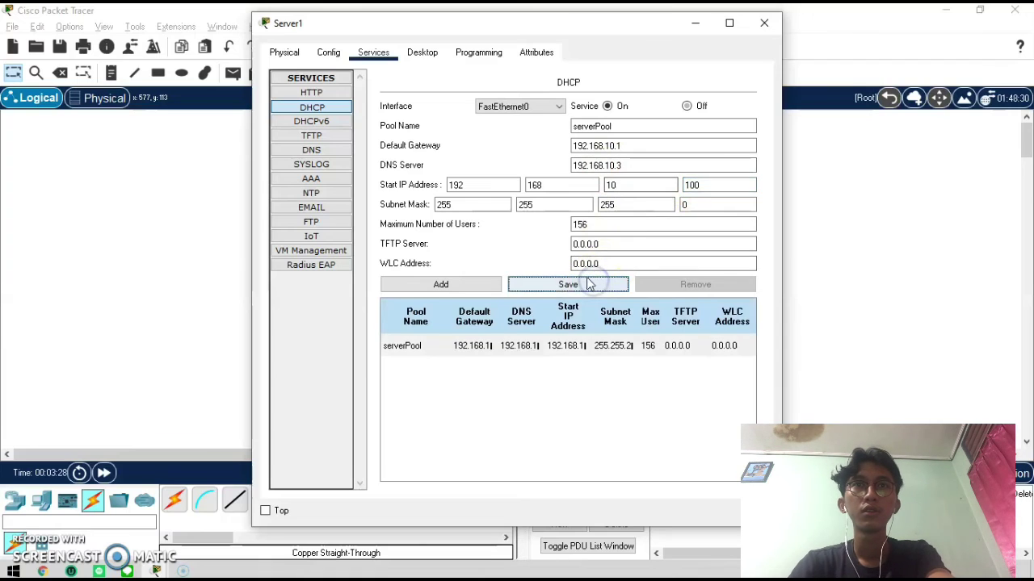
click(763, 28)
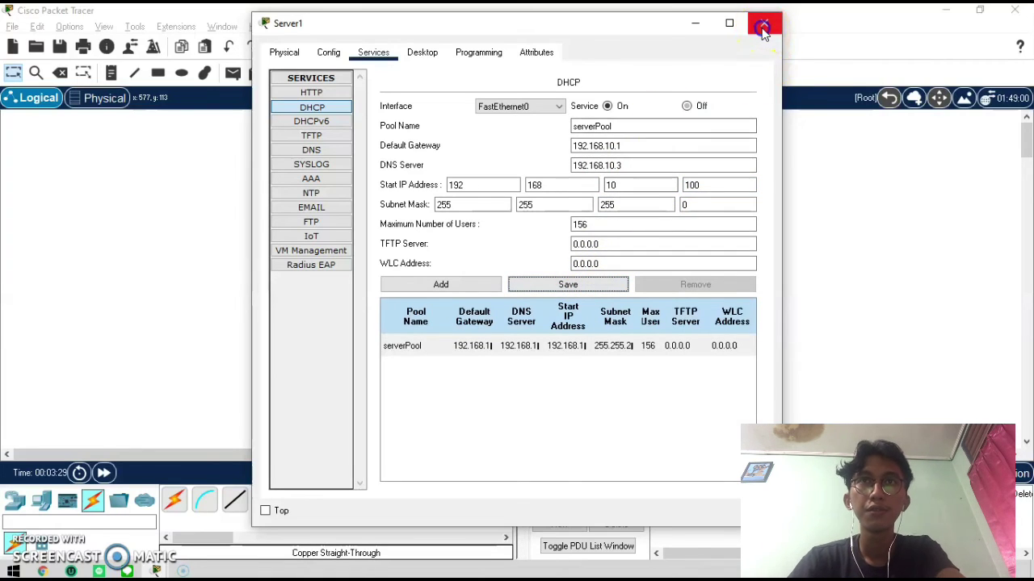
click(764, 26)
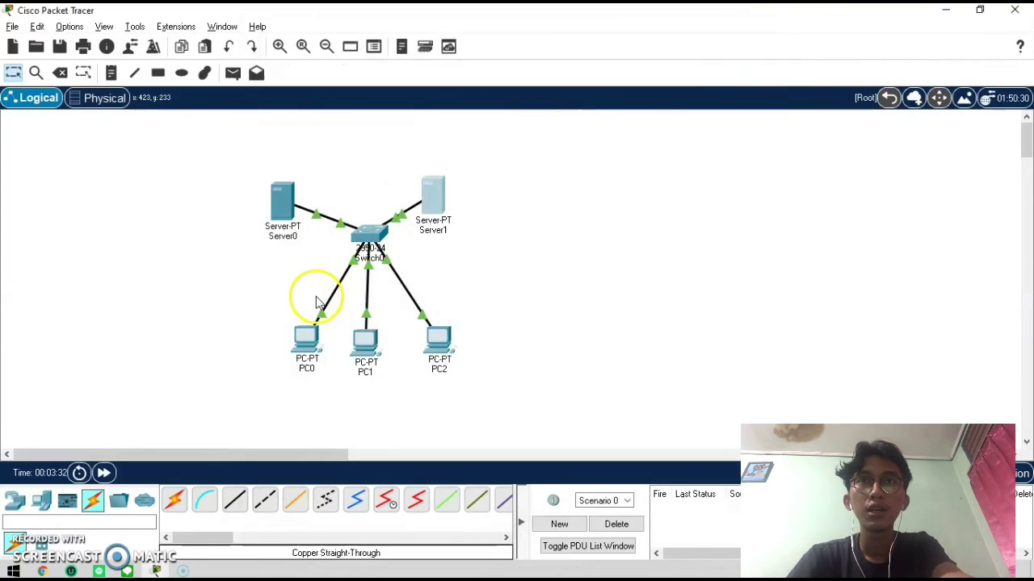
Switch PC0's FastEthernet0 IP configuration from static to DHCP and return to the network topology.
click(313, 341)
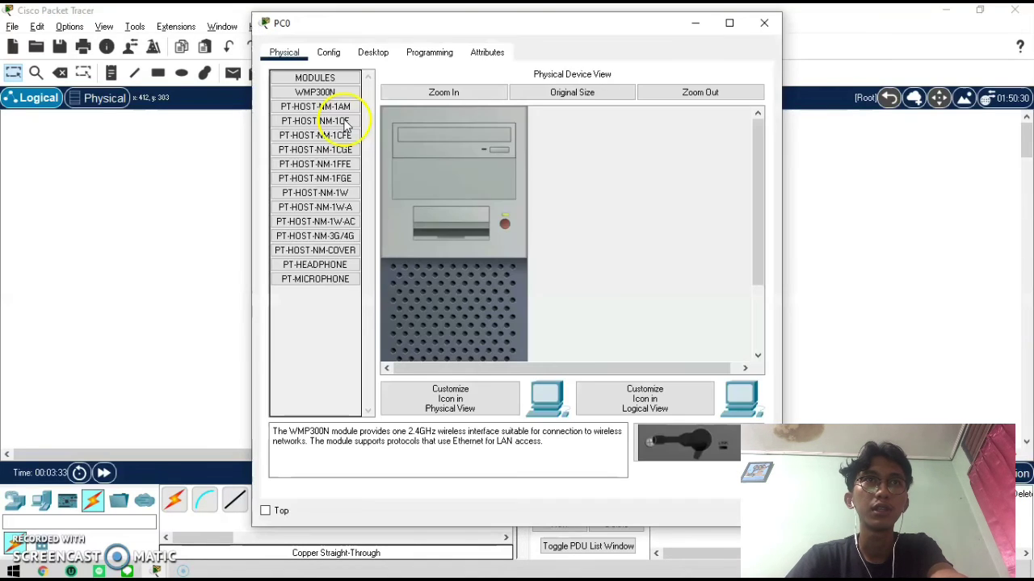
click(382, 54)
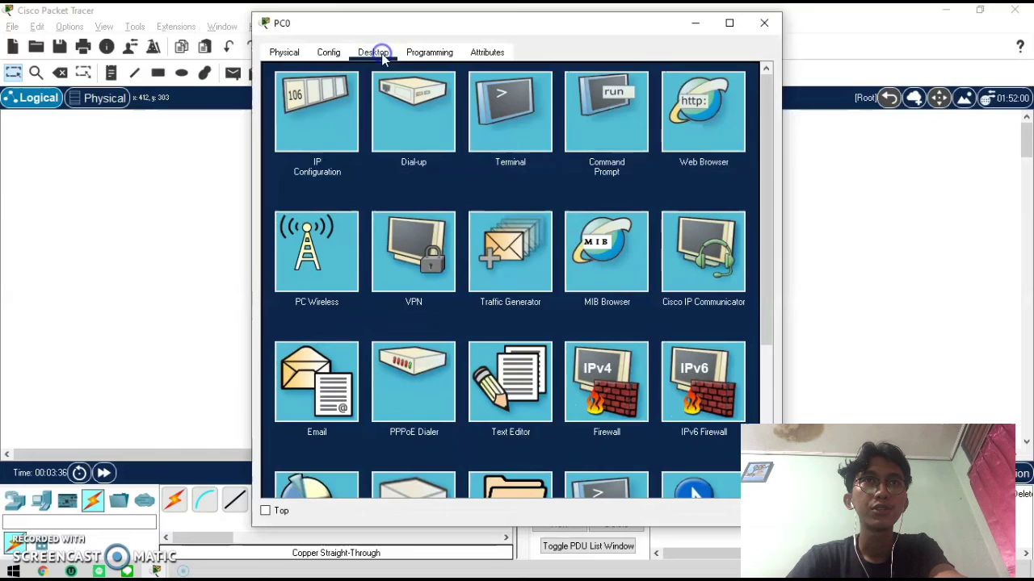
click(316, 126)
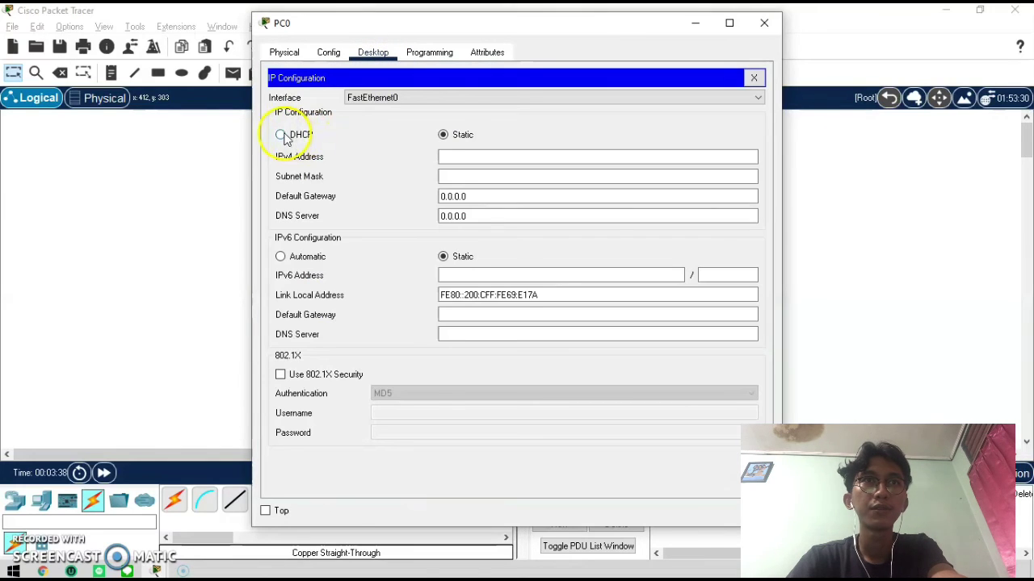
click(281, 134)
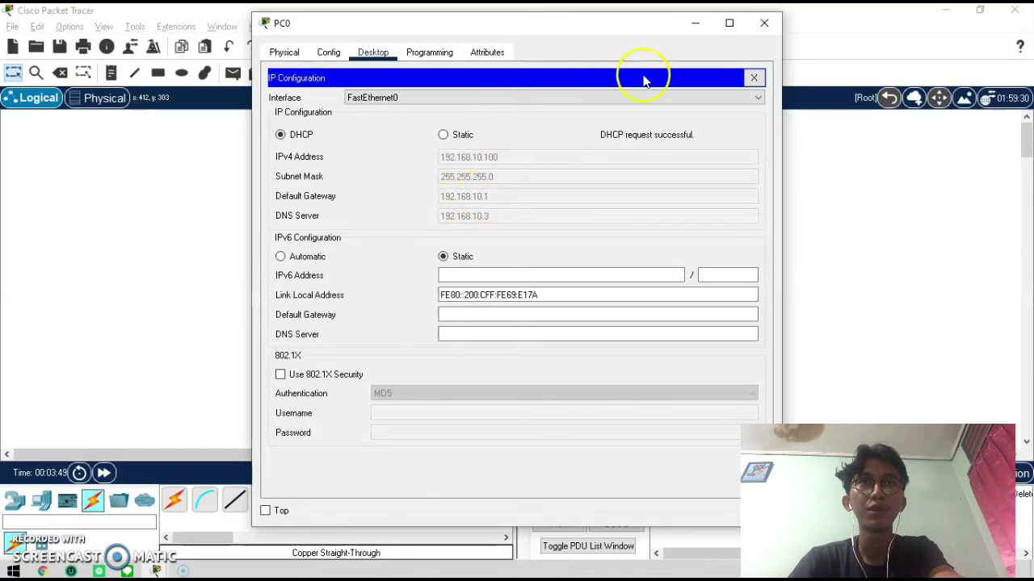
click(199, 195)
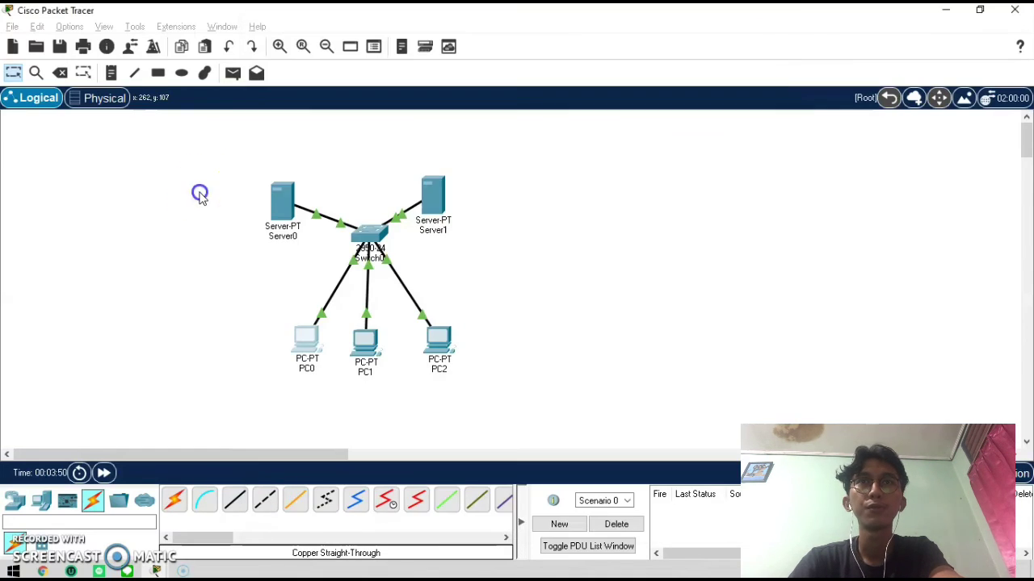
Switch PC1's FastEthernet0 IP configuration from static to DHCP and return to the network topology.
click(364, 350)
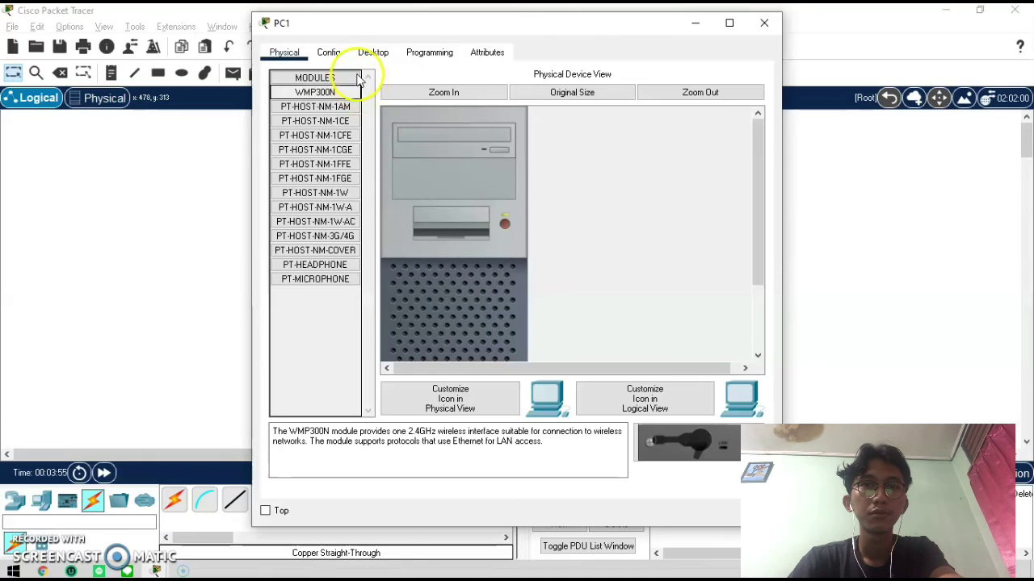
click(370, 55)
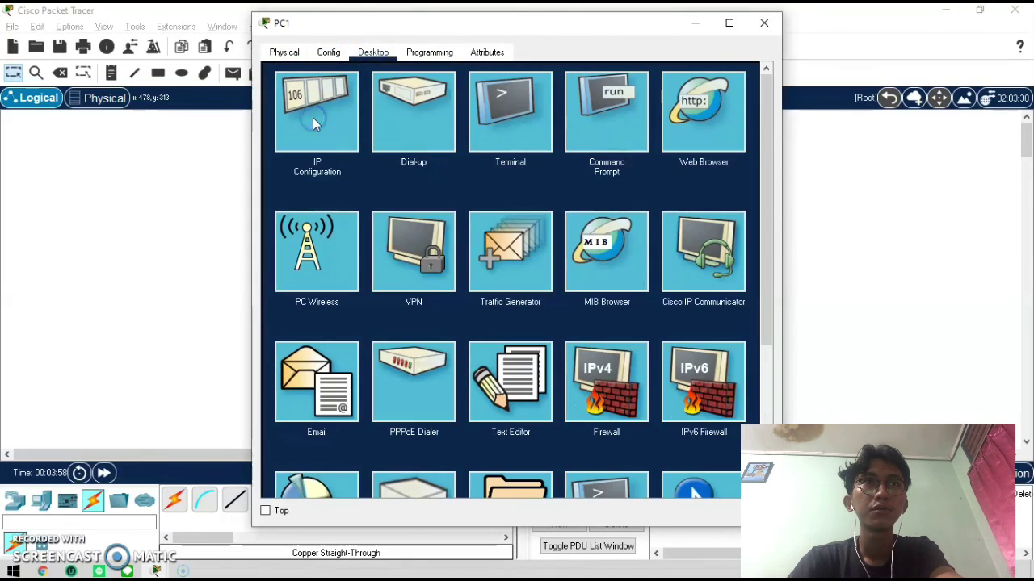
click(313, 117)
click(282, 135)
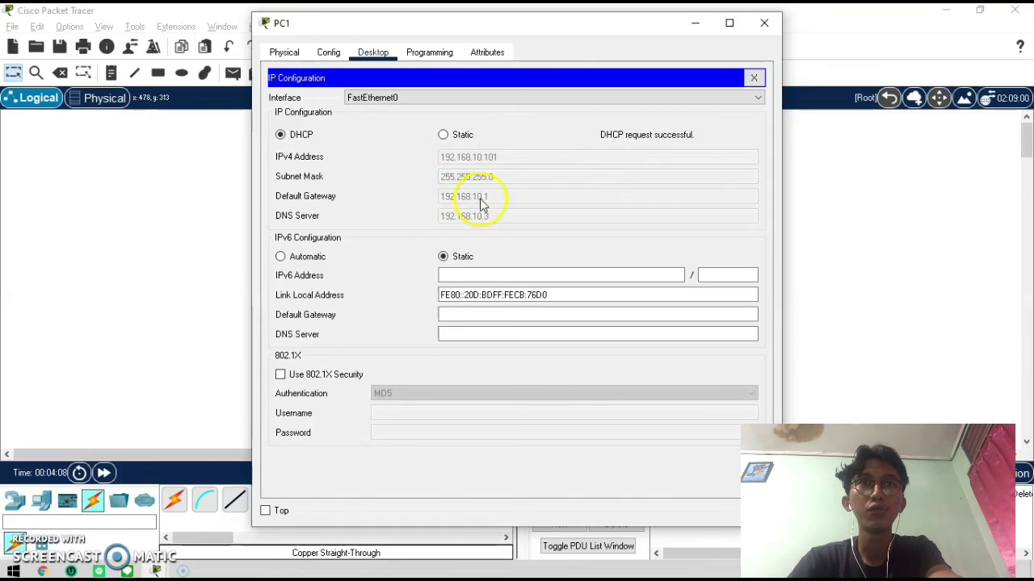
click(209, 187)
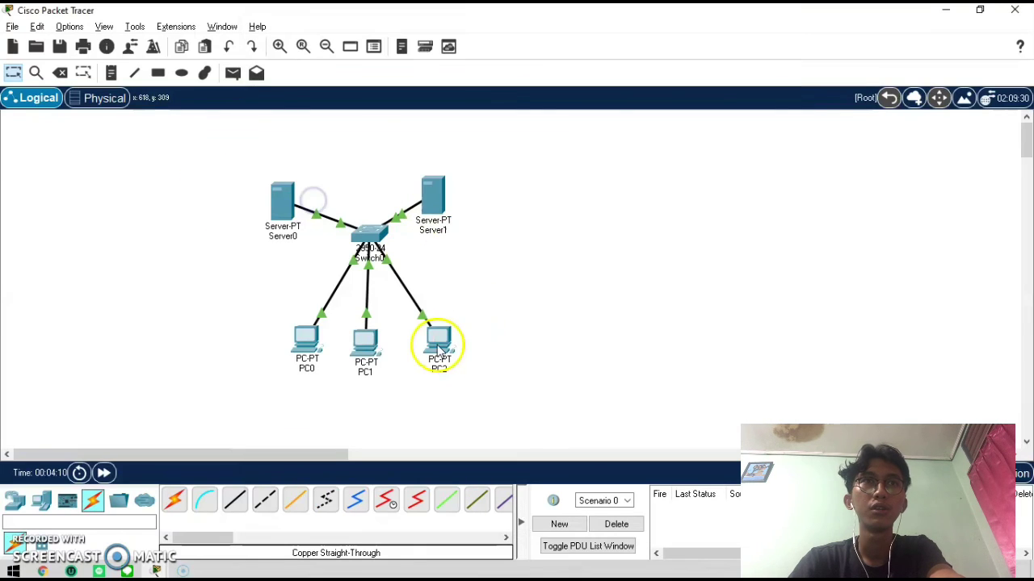
Switch PC2's FastEthernet0 IP configuration from static to DHCP and return to the network topology.
click(437, 345)
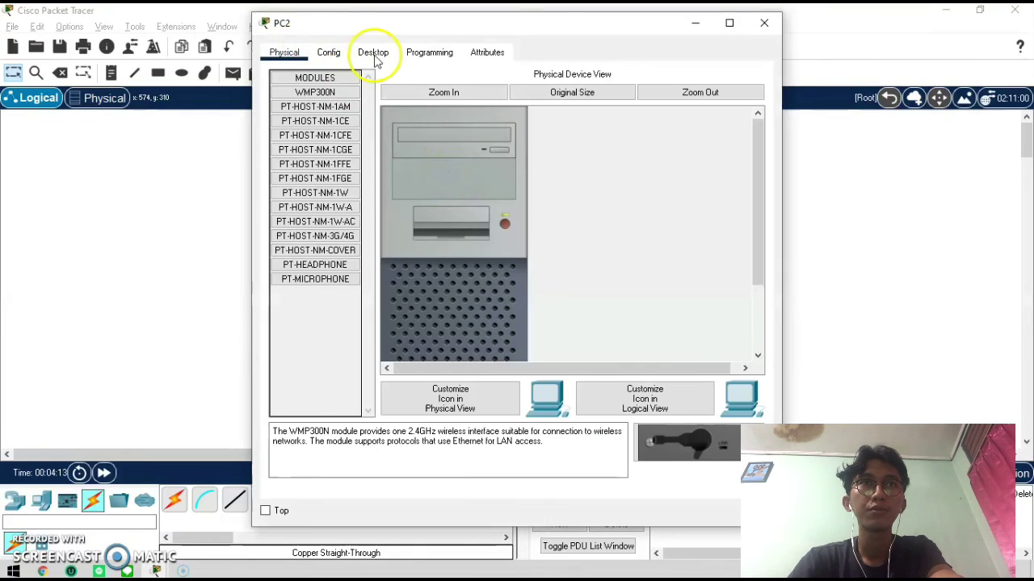
click(374, 58)
click(311, 115)
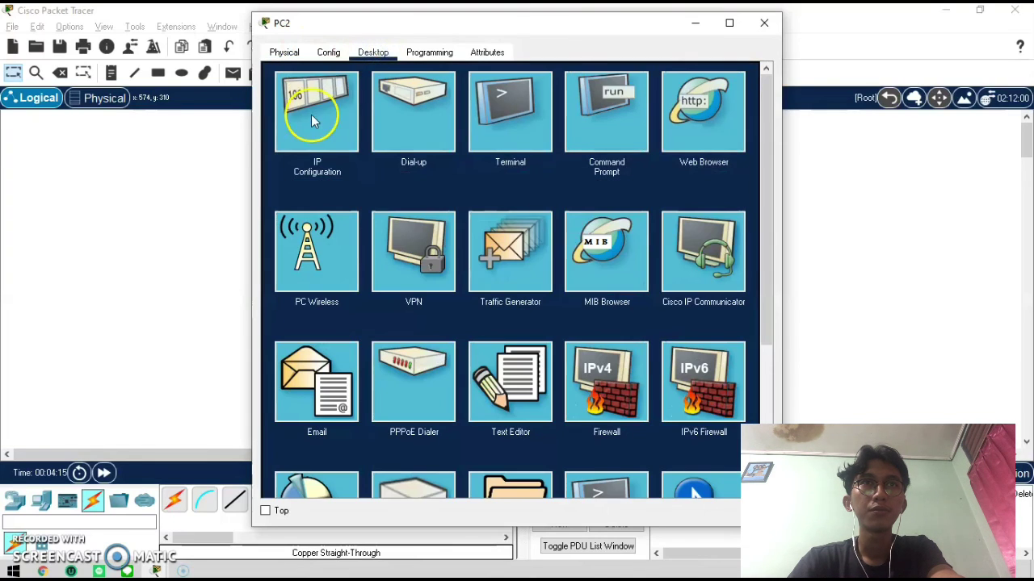
click(463, 159)
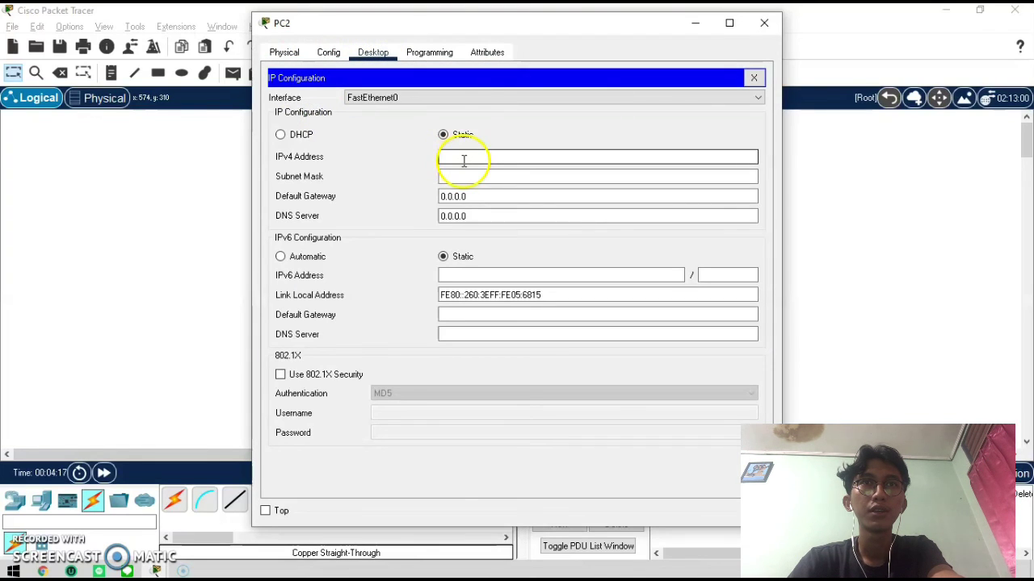
click(281, 136)
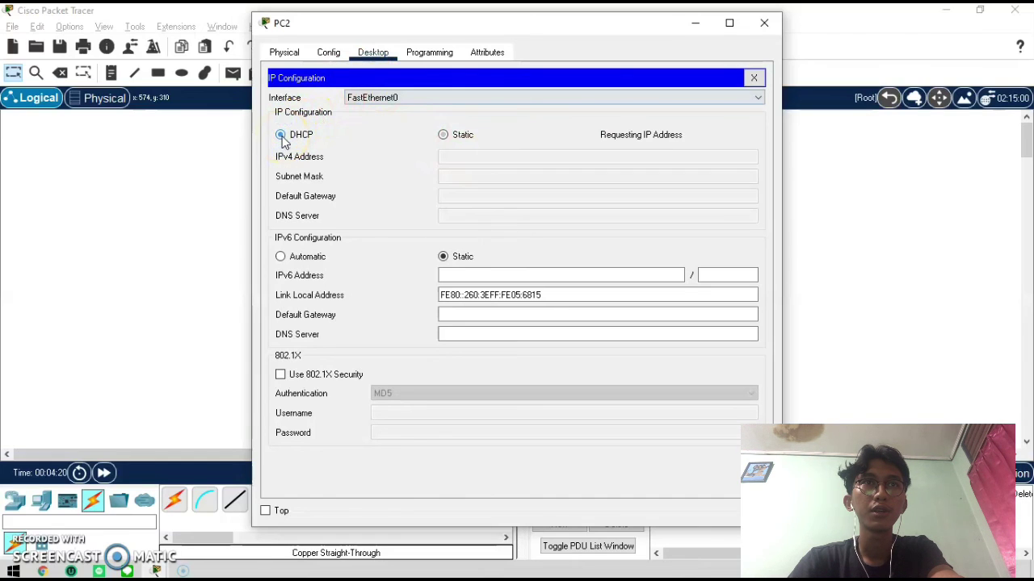
click(461, 160)
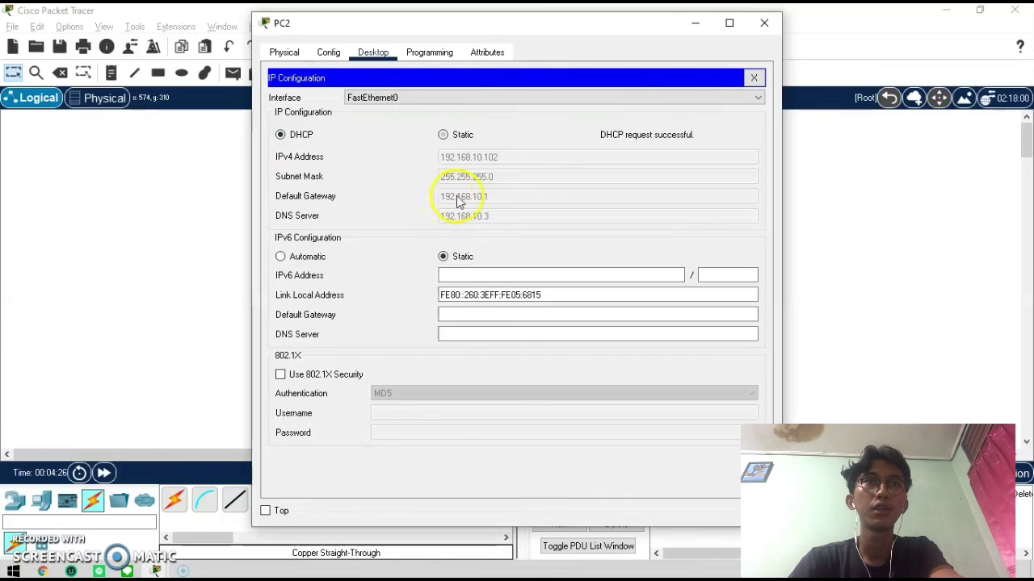
click(763, 25)
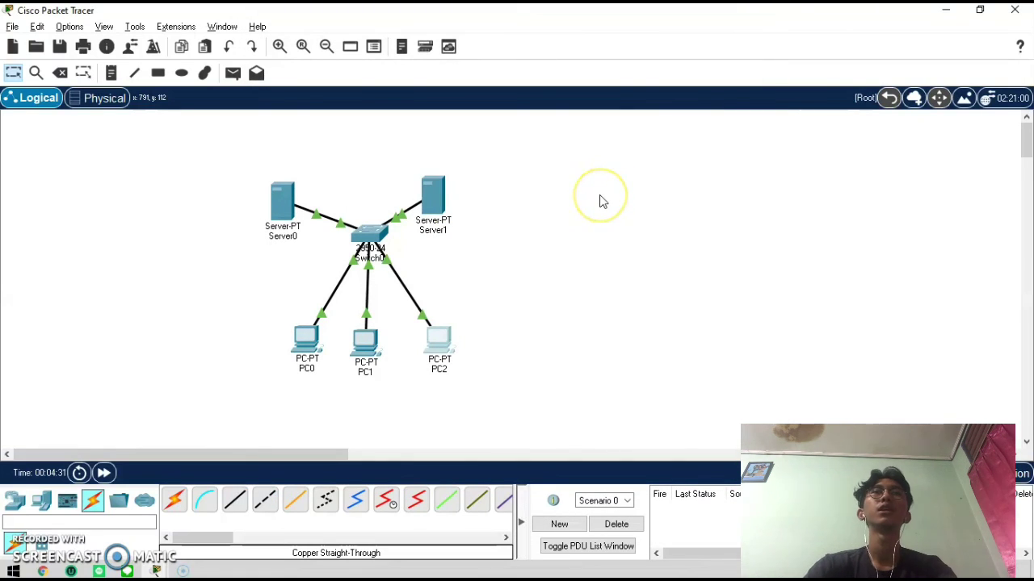